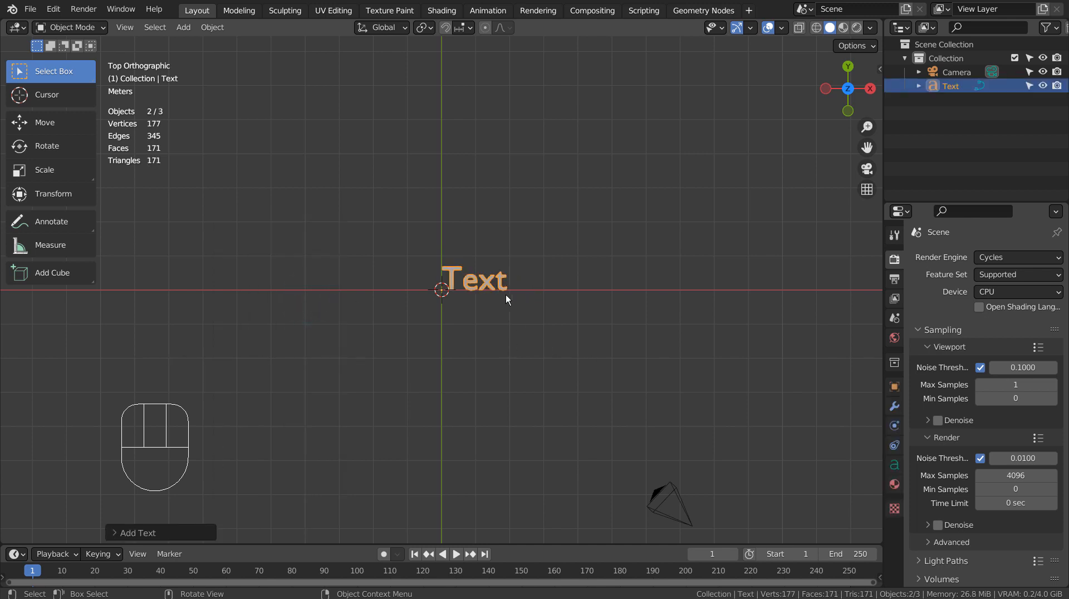
# - Extend the text object's content so it reads "Text object. This is a text object."
pyautogui.press('Tab')
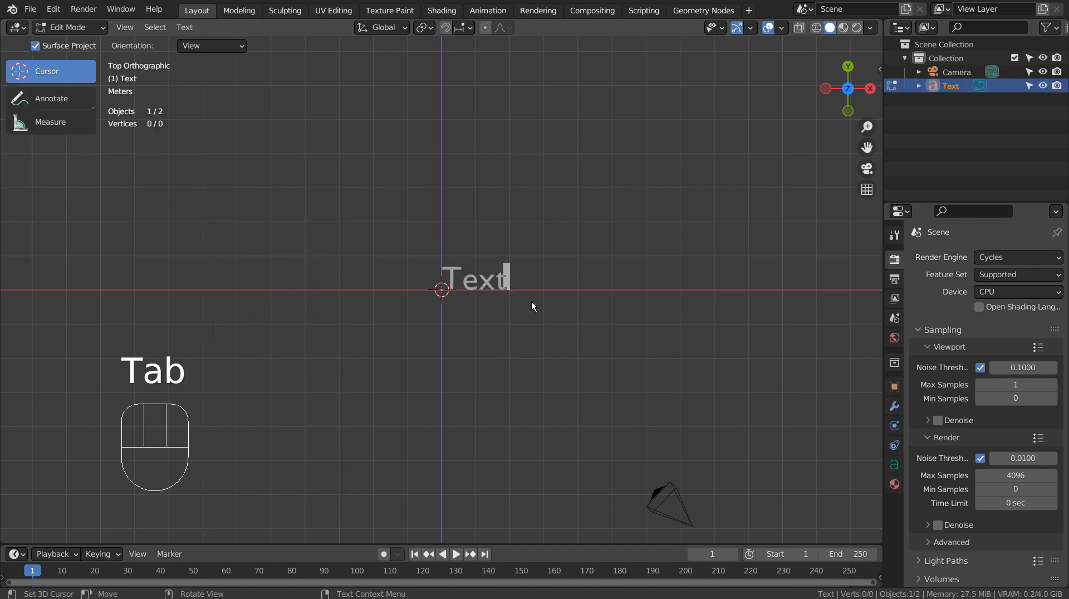
pyautogui.write('object.')
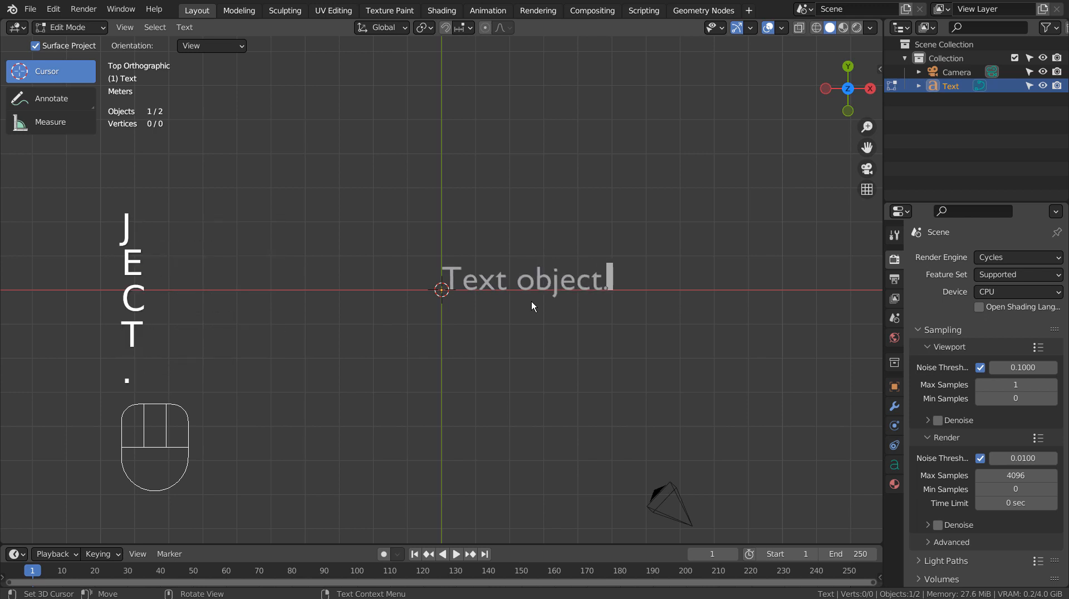
pyautogui.write('  This is a ')
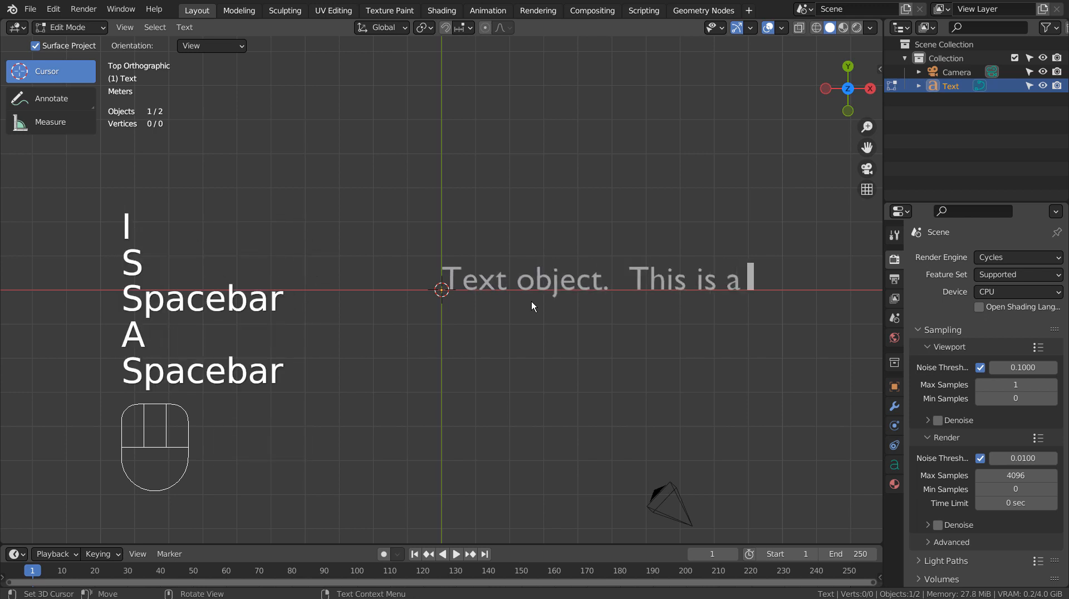
pyautogui.write('text object.')
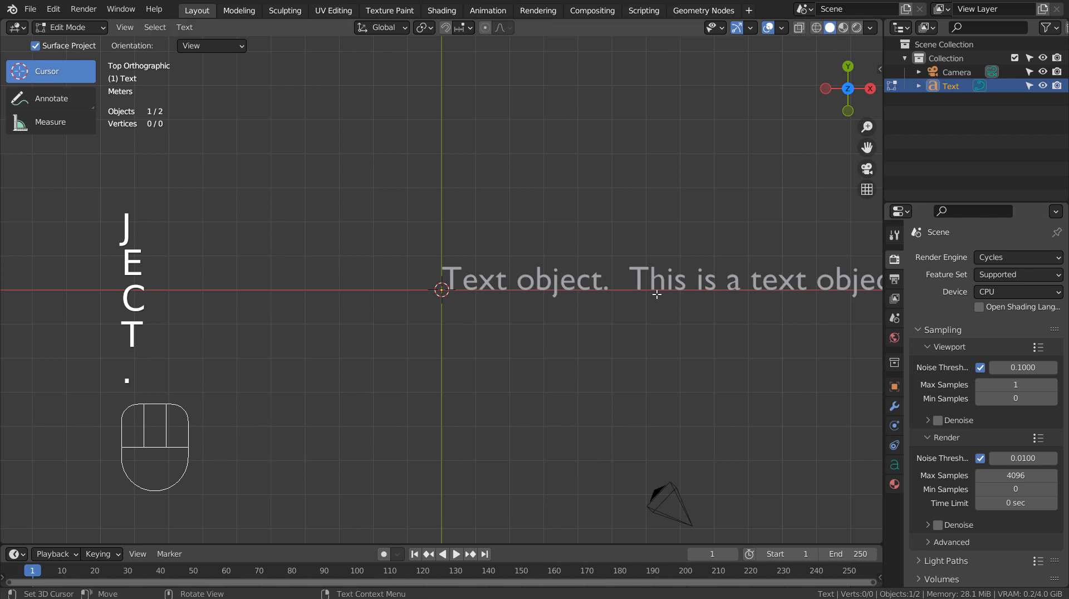
pyautogui.press('Tab')
# - Add two new lines below it, "This is a new line." and "This one is a new line as well."
pyautogui.keyDown('shift'); pyautogui.moveTo(710, 320); pyautogui.dragTo(470, 356, button='middle'); pyautogui.keyUp('shift')
pyautogui.press('Tab')
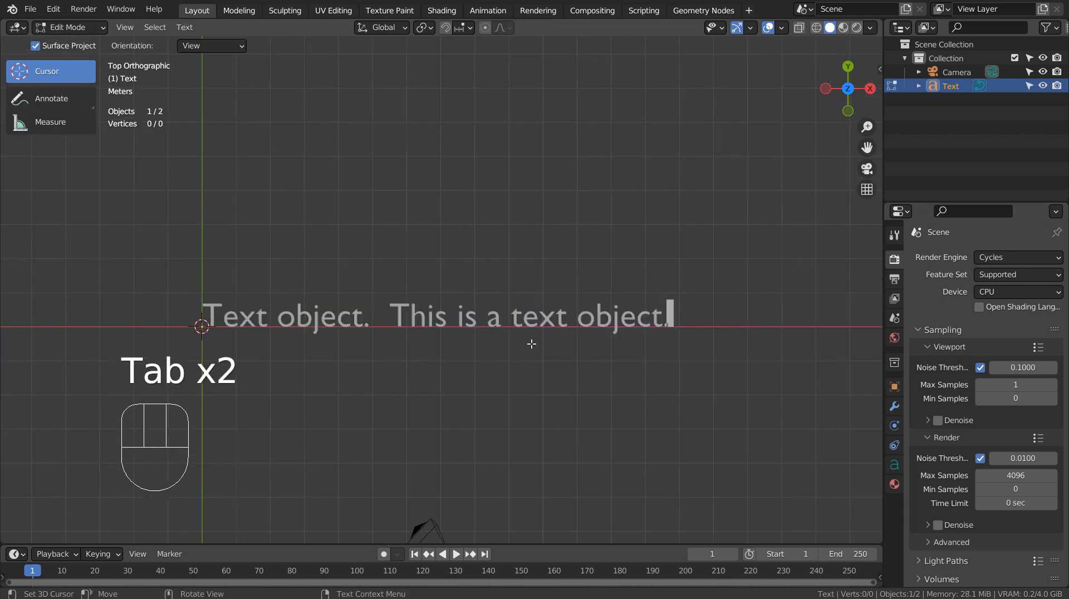
pyautogui.press('KP_Enter')
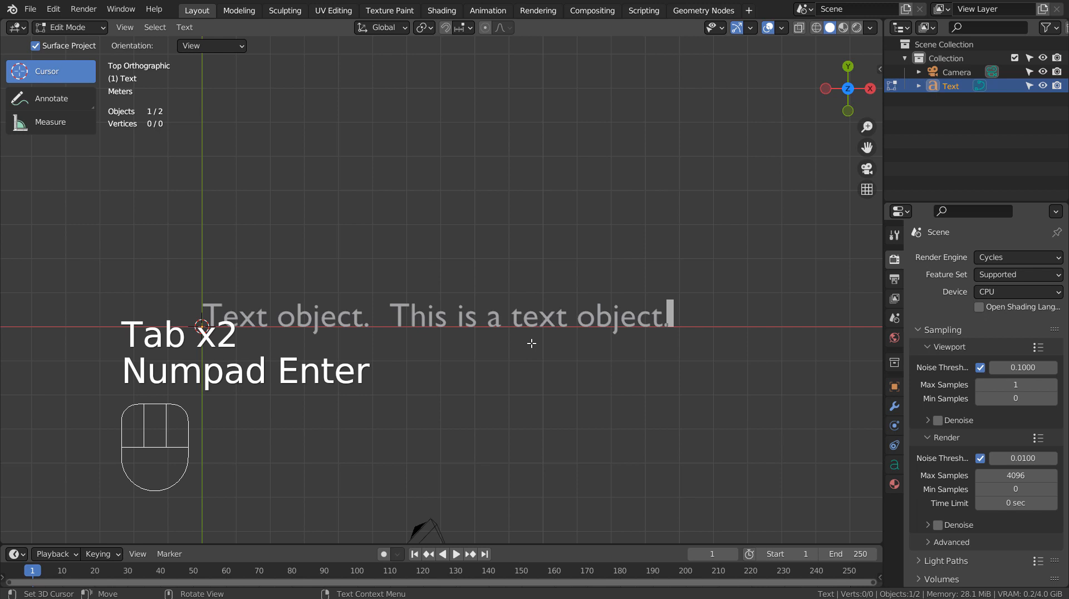
pyautogui.press('Return')
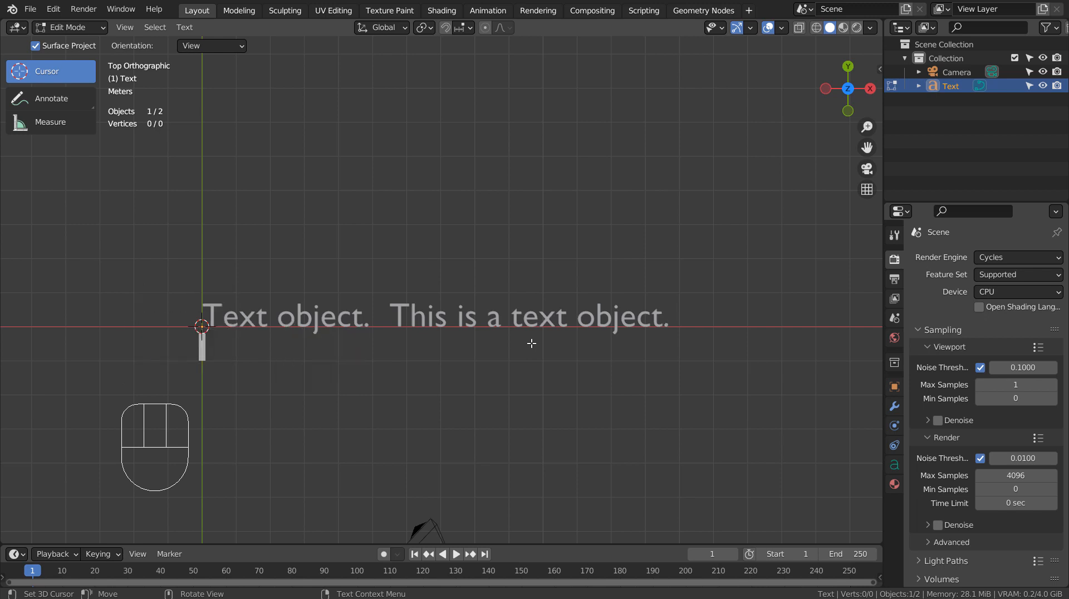
pyautogui.write('This is a new ')
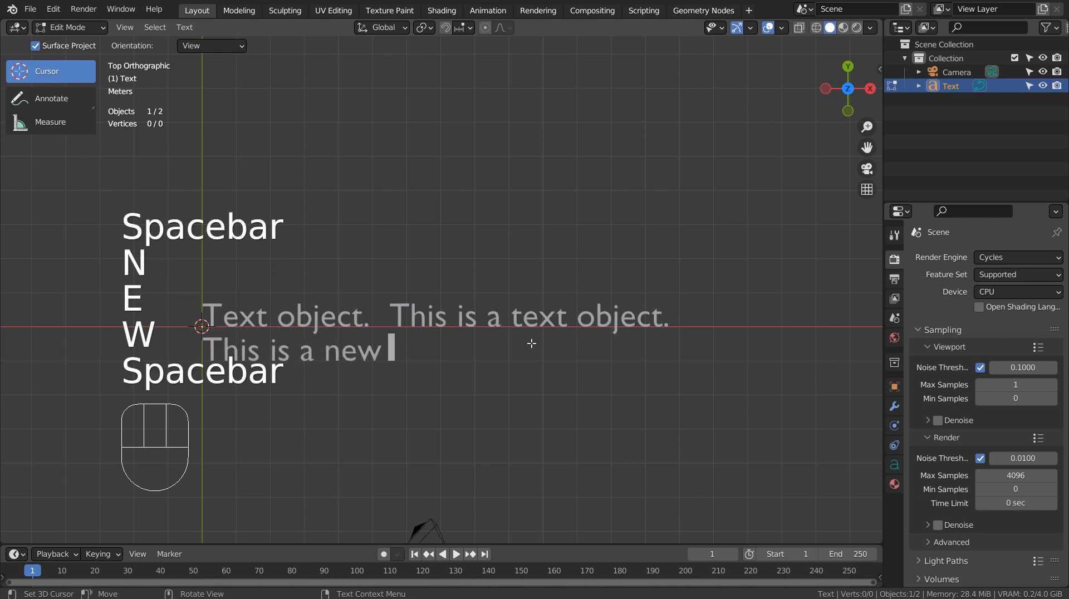
pyautogui.write('line.')
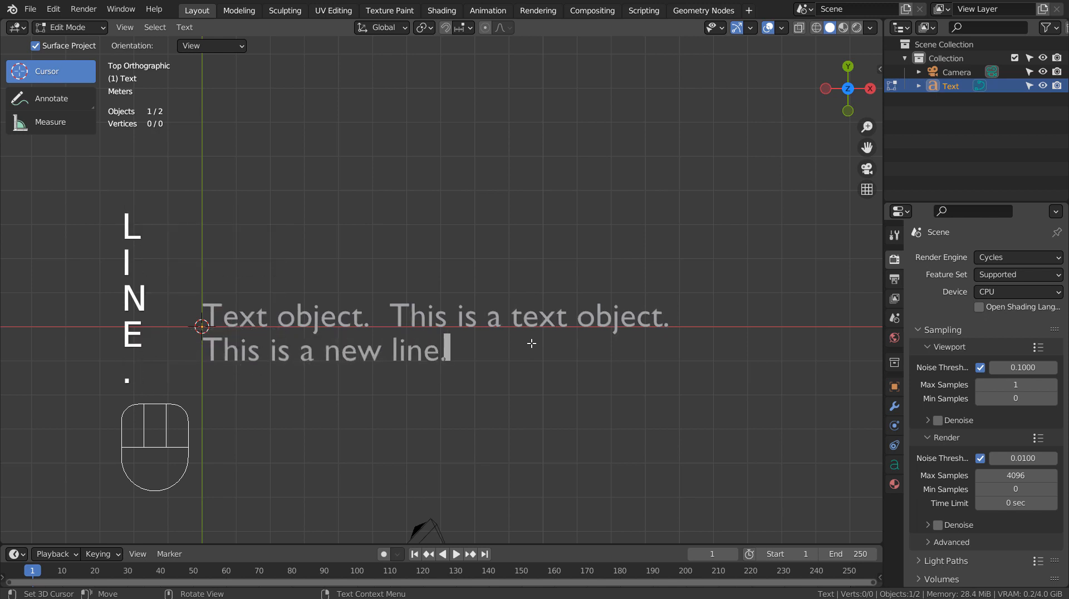
pyautogui.press('Return')
pyautogui.write('This o')
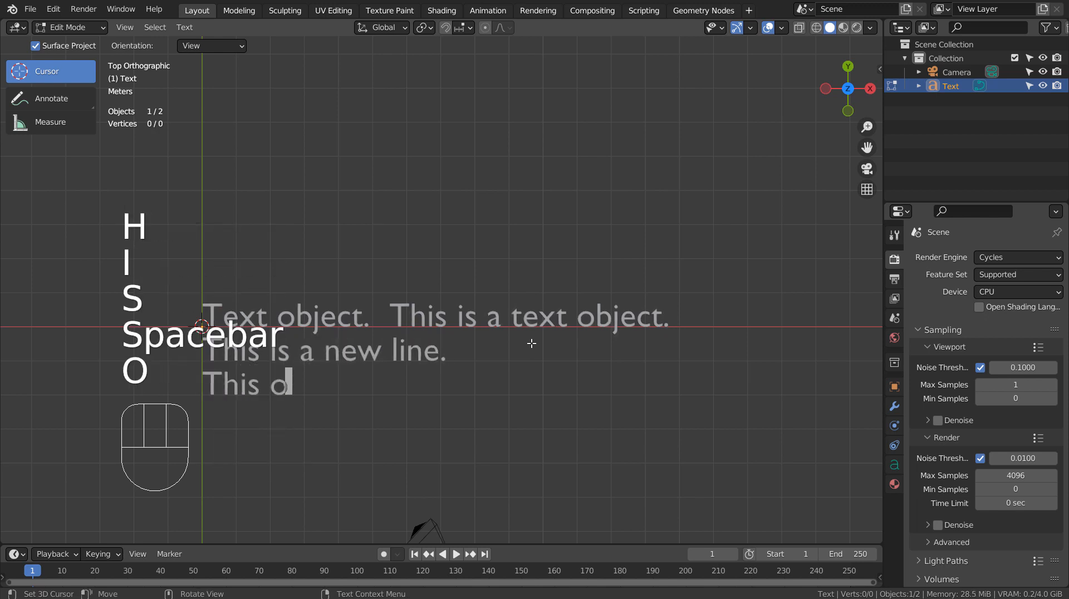
pyautogui.write('ne is a new line as')
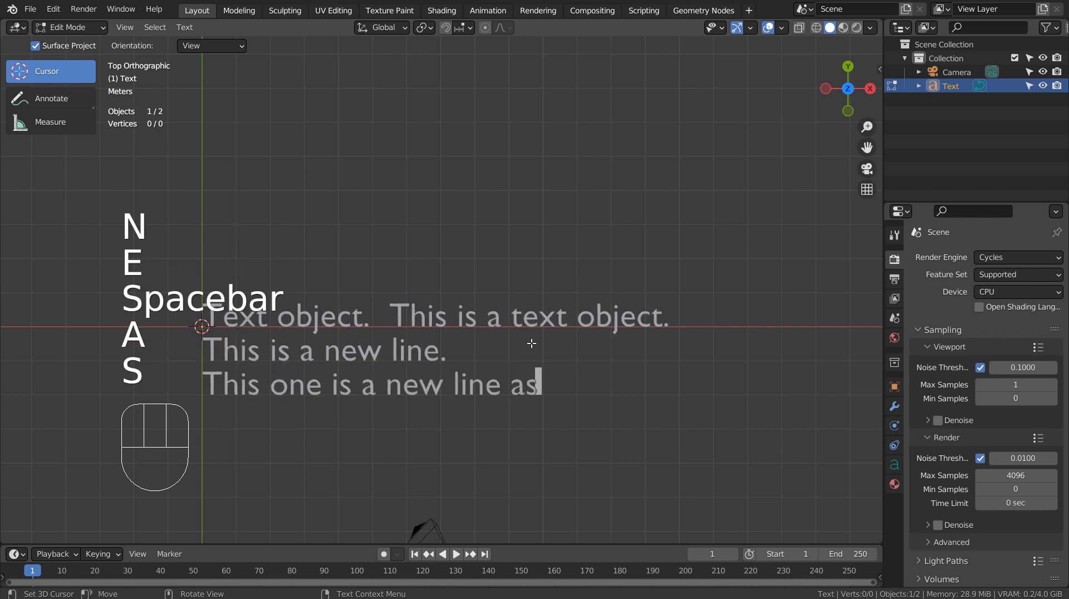
pyautogui.write(' well.')
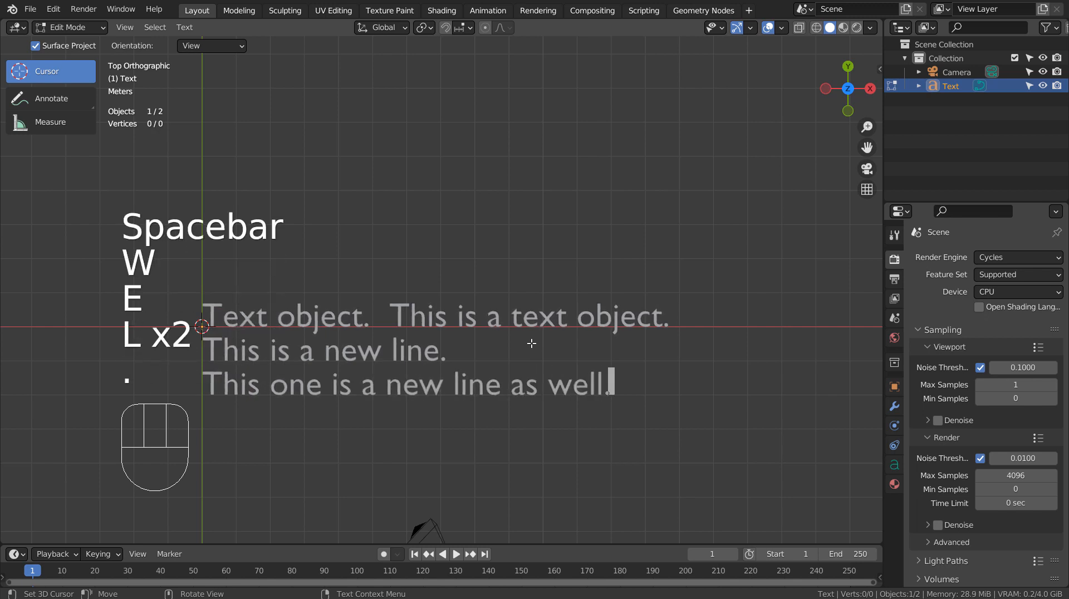
pyautogui.press('Tab')
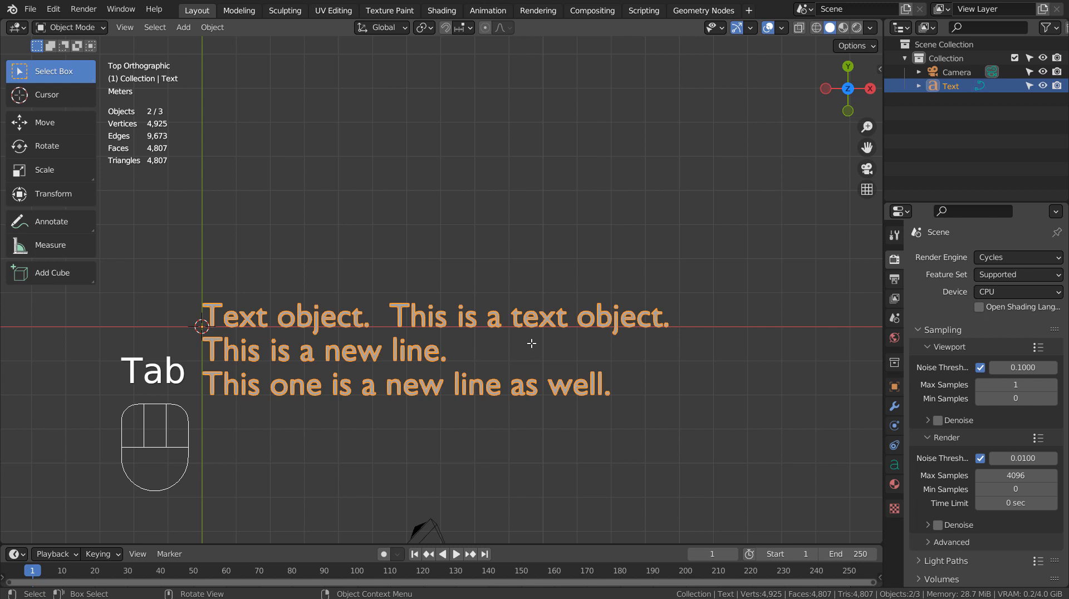
# - Replace the text object's entire content with the copied "Lorem ipsum dolor sit amet" paragraph and leave text editing
pyautogui.press('Tab')
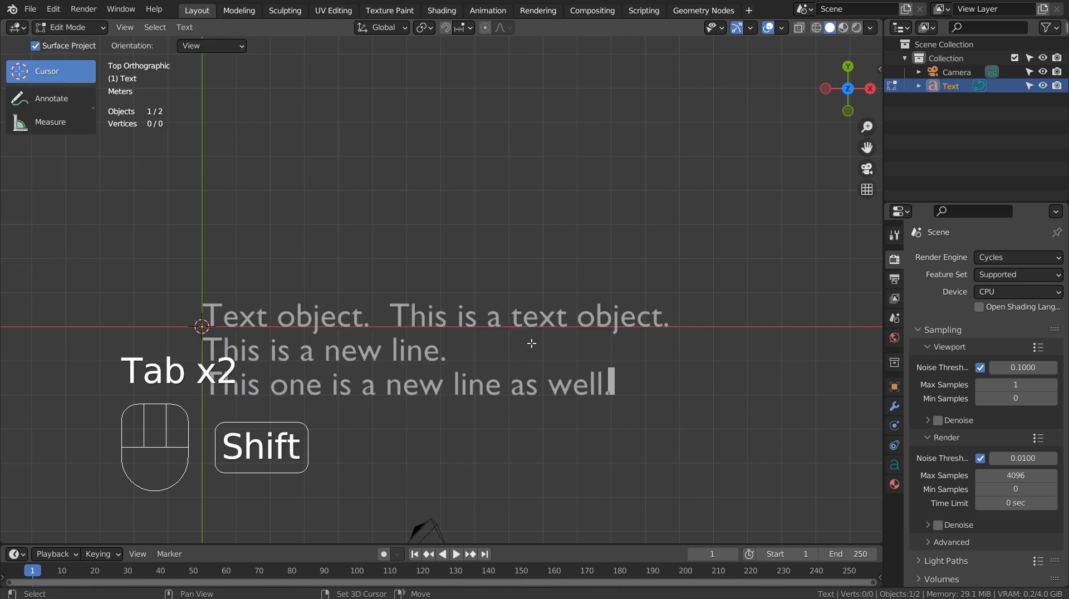
pyautogui.press('BackSpace')
pyautogui.press('BackSpace')
pyautogui.press('BackSpace')
pyautogui.press('BackSpace')
pyautogui.press('BackSpace')
pyautogui.press('BackSpace')
pyautogui.press('BackSpace')
pyautogui.press('BackSpace')
pyautogui.press('BackSpace')
pyautogui.press('BackSpace')
pyautogui.press('BackSpace')
pyautogui.press('BackSpace')
pyautogui.press('BackSpace')
pyautogui.press('BackSpace')
pyautogui.press('BackSpace')
pyautogui.press('BackSpace')
pyautogui.press('BackSpace')
pyautogui.press('BackSpace')
pyautogui.press('BackSpace')
pyautogui.press('BackSpace')
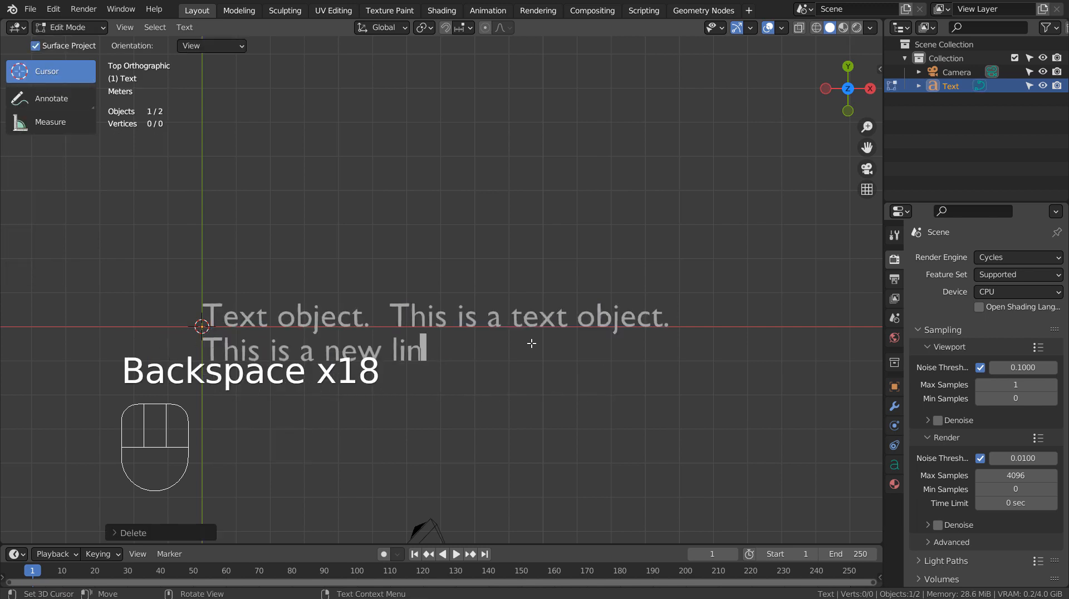
pyautogui.press('BackSpace')
pyautogui.press('BackSpace')
pyautogui.press('BackSpace')
pyautogui.press('BackSpace')
pyautogui.press('BackSpace')
pyautogui.press('BackSpace')
pyautogui.press('BackSpace')
pyautogui.press('BackSpace')
pyautogui.press('BackSpace')
pyautogui.press('BackSpace')
pyautogui.press('BackSpace')
pyautogui.press('BackSpace')
pyautogui.press('BackSpace')
pyautogui.press('BackSpace')
pyautogui.press('BackSpace')
pyautogui.press('BackSpace')
pyautogui.press('BackSpace')
pyautogui.press('BackSpace')
pyautogui.press('BackSpace')
pyautogui.press('BackSpace')
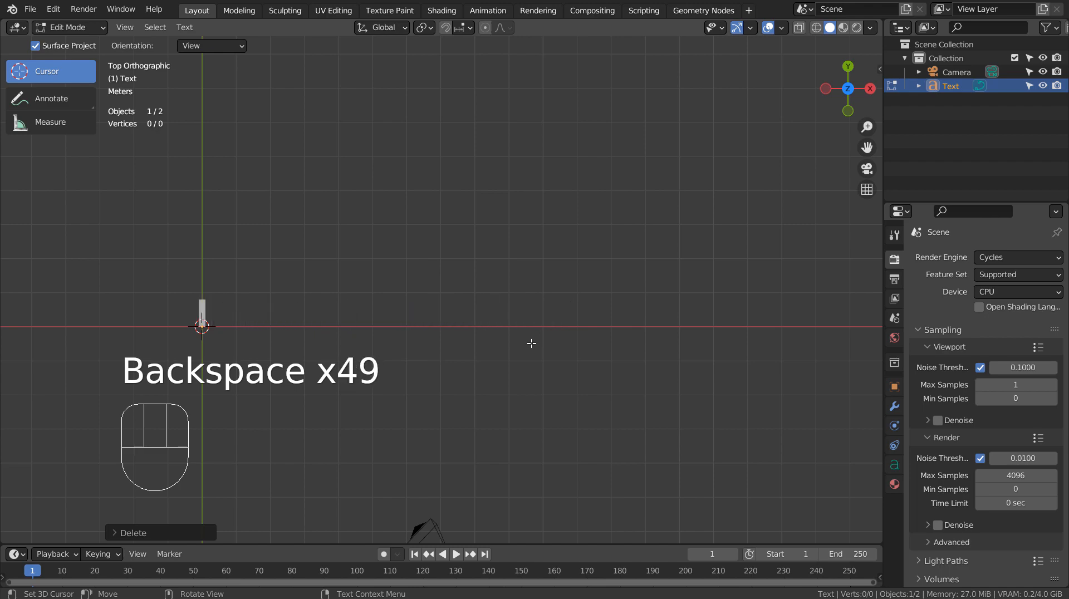
pyautogui.hotkey('ctrl', 'v')
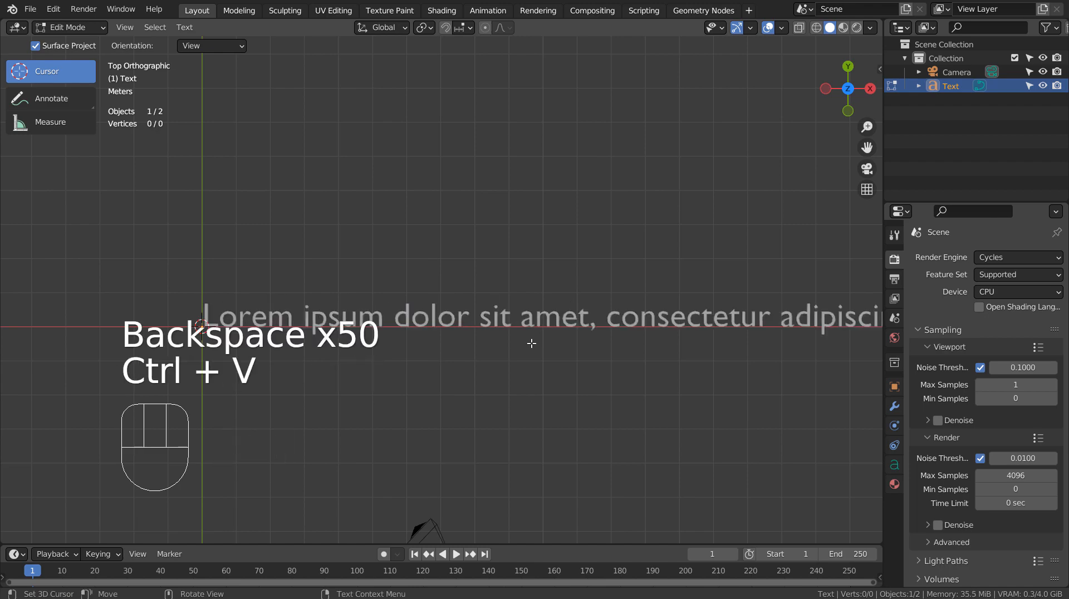
pyautogui.press('Tab')
# - Examine how far the pasted paragraph extends along the X axis, from its first words to its far end
pyautogui.scroll(-5, 531, 343)
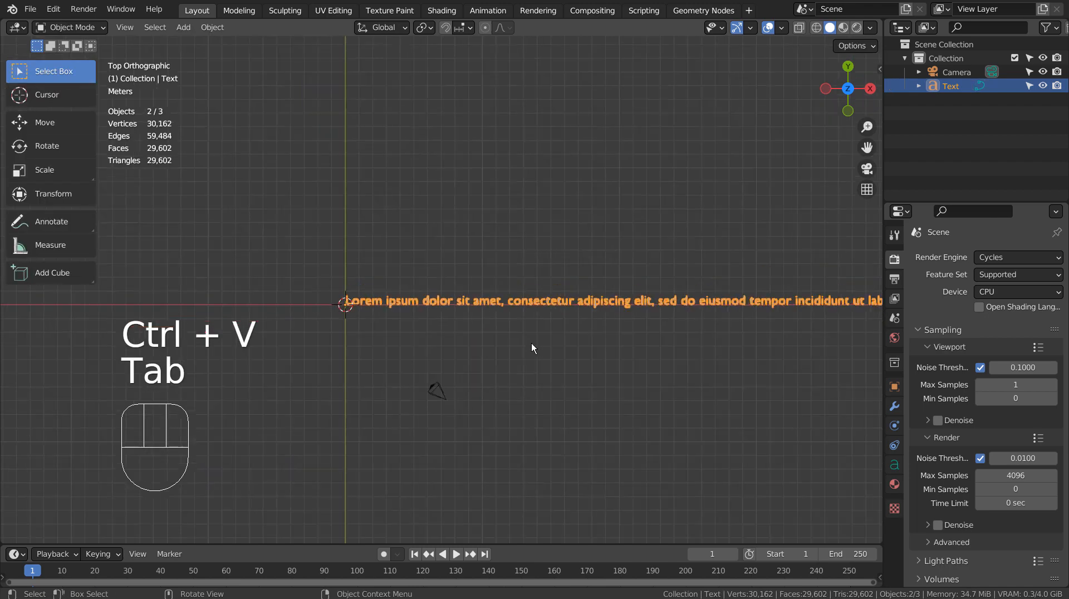
pyautogui.scroll(-2, 531, 349)
pyautogui.scroll(-2, 531, 348)
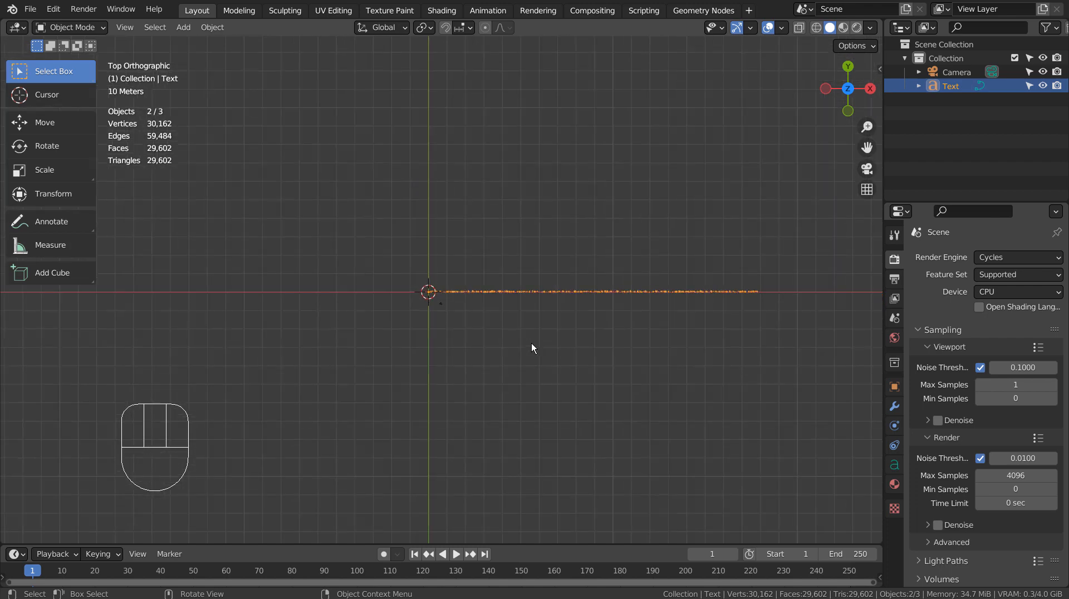
pyautogui.scroll(10, 736, 290)
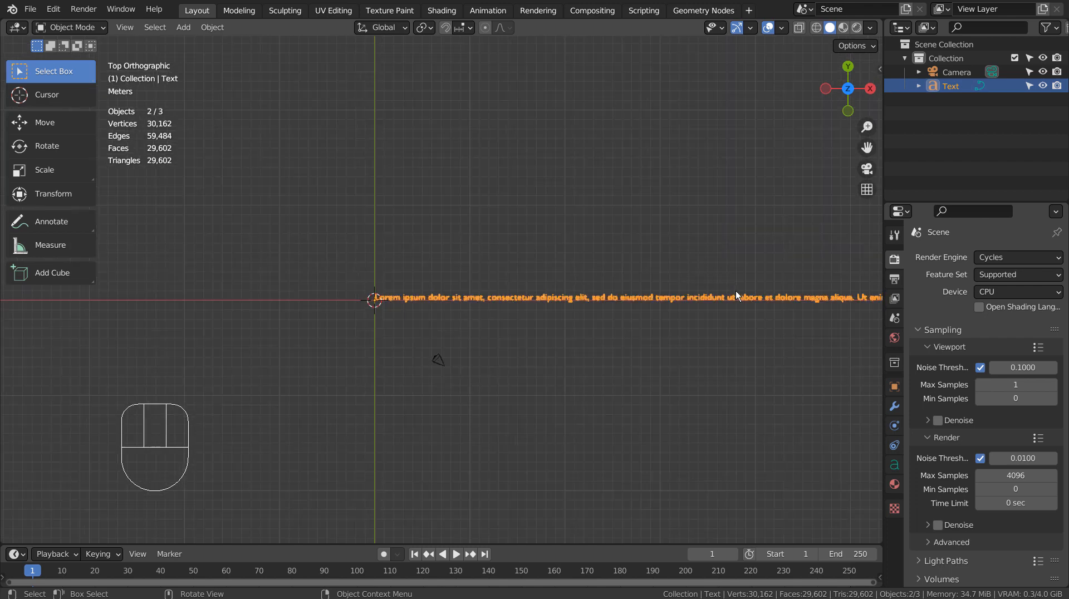
pyautogui.scroll(-10, 680, 399)
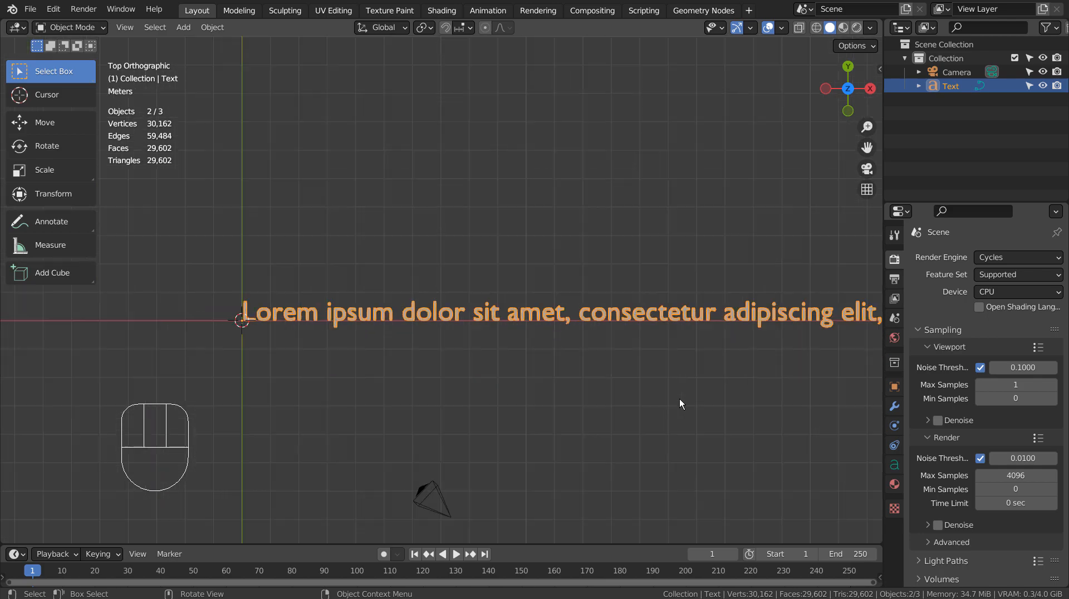
pyautogui.scroll(-3, 680, 401)
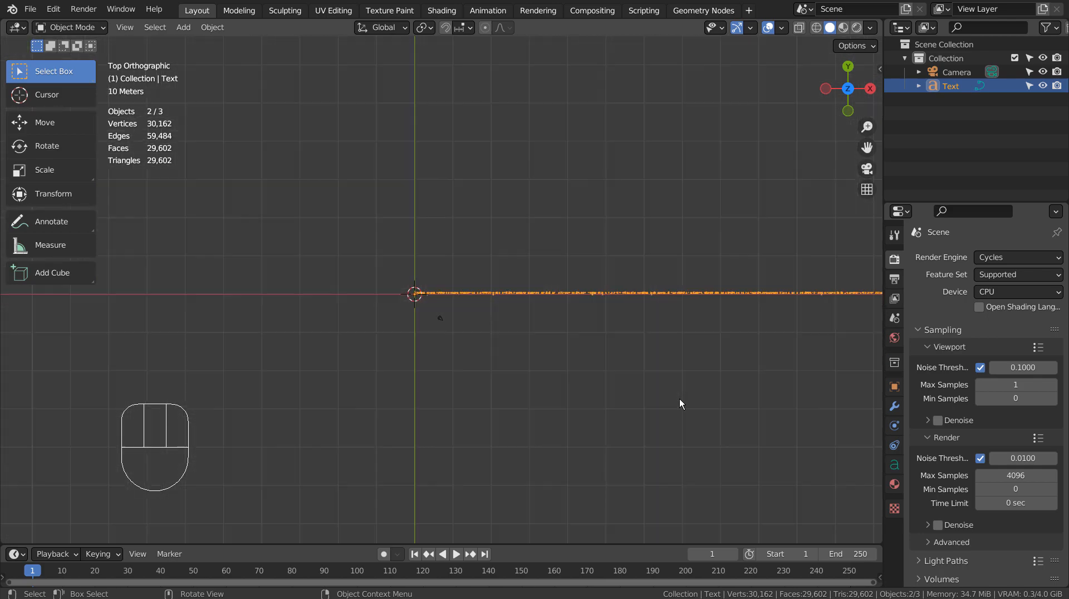
pyautogui.scroll(5, 680, 400)
pyautogui.scroll(7, 679, 398)
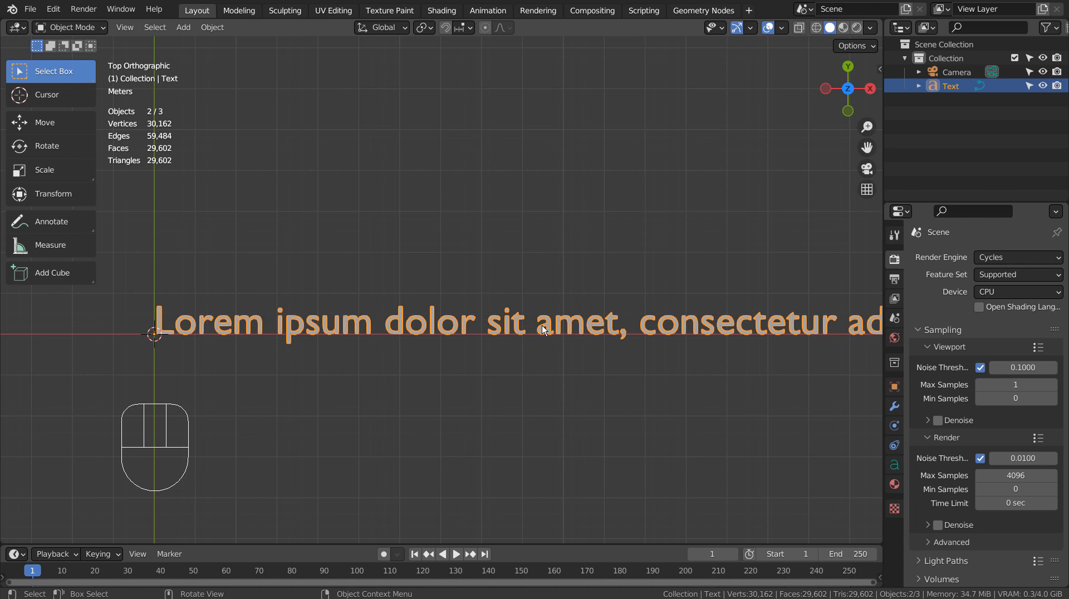
# - Open the text object's text box settings and set Size X to 0.03 m
pyautogui.click(895, 465)
pyautogui.scroll(-3, 935, 450)
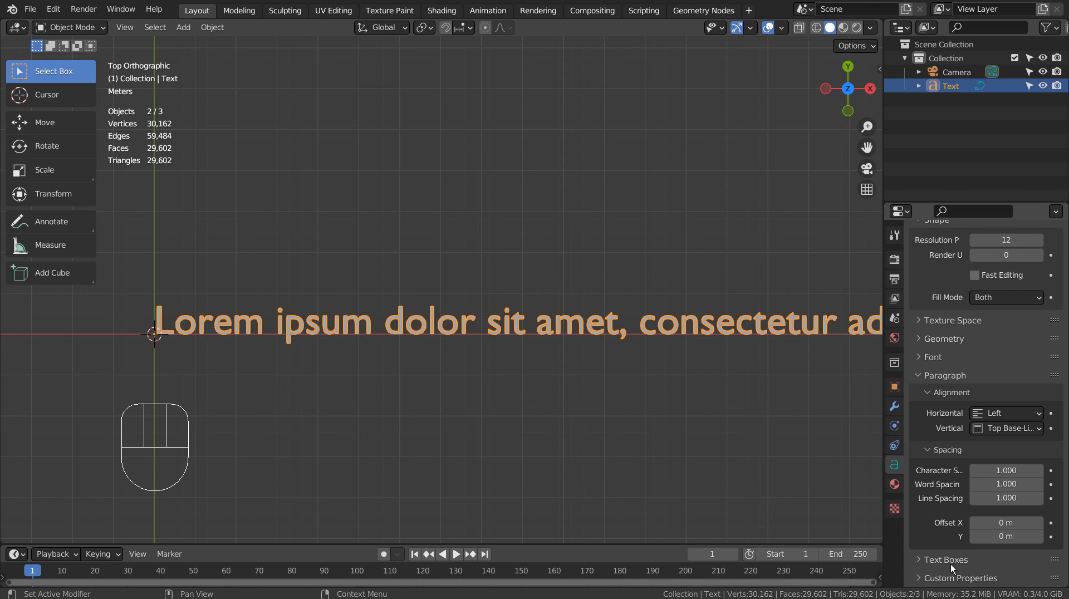
pyautogui.click(921, 560)
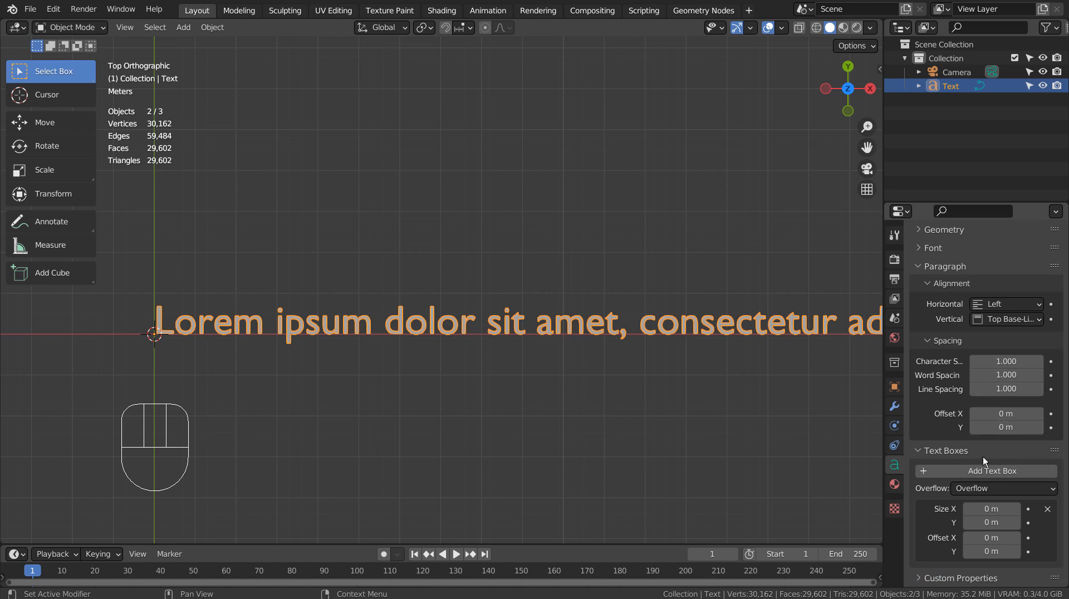
pyautogui.moveTo(982, 508)
pyautogui.mouseDown()
pyautogui.moveTo(996, 509)
pyautogui.moveTo(983, 508)
pyautogui.mouseUp()
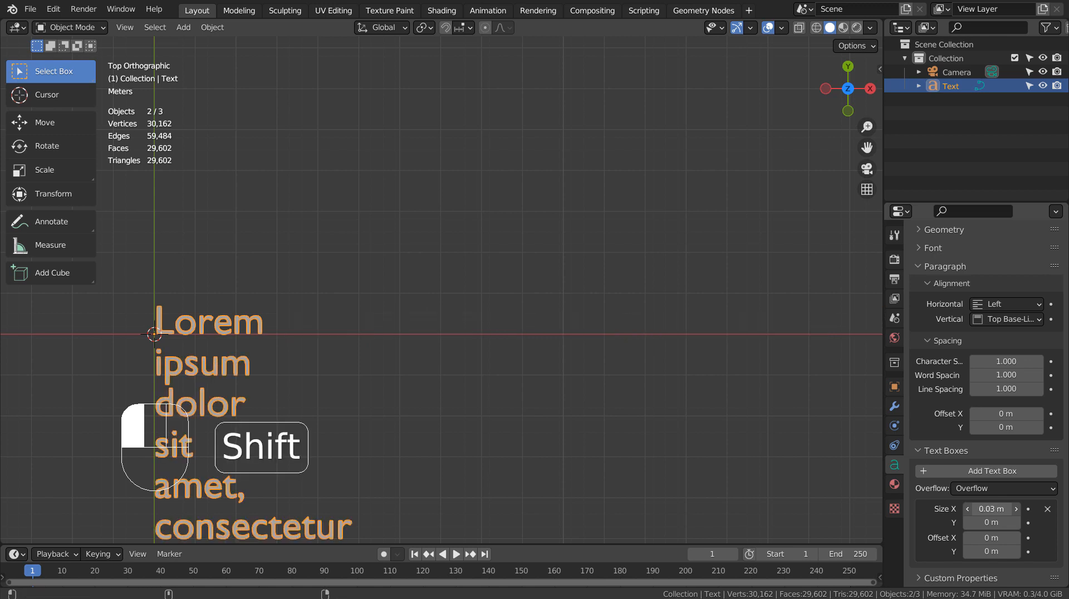
pyautogui.moveTo(984, 522)
pyautogui.mouseDown()
pyautogui.moveTo(985, 537)
pyautogui.moveTo(997, 538)
pyautogui.moveTo(984, 537)
pyautogui.mouseUp()
pyautogui.hotkey('ctrl', 'z')
pyautogui.hotkey('ctrl', 'z')
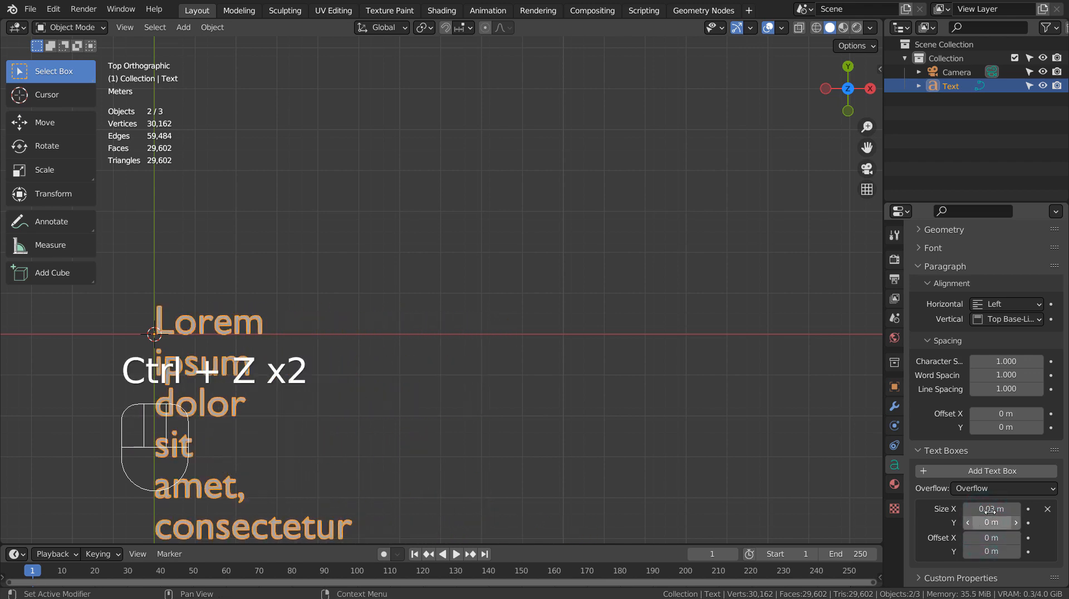
# - Set the text box's Size X to 22.5 m to wrap the paragraph into longer lines
pyautogui.scroll(-12, 616, 414)
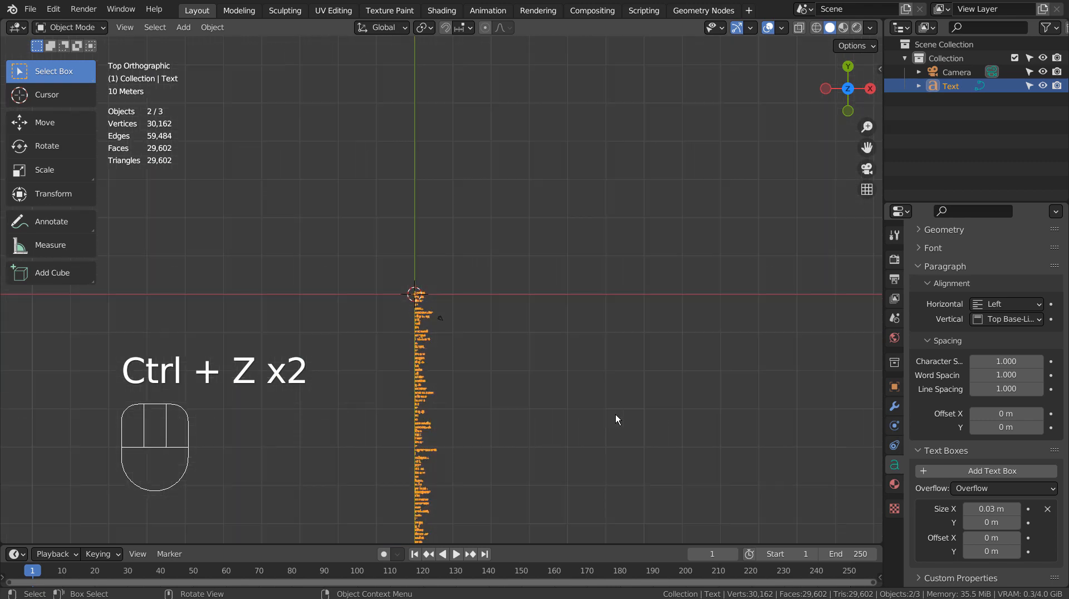
pyautogui.scroll(20, 606, 429)
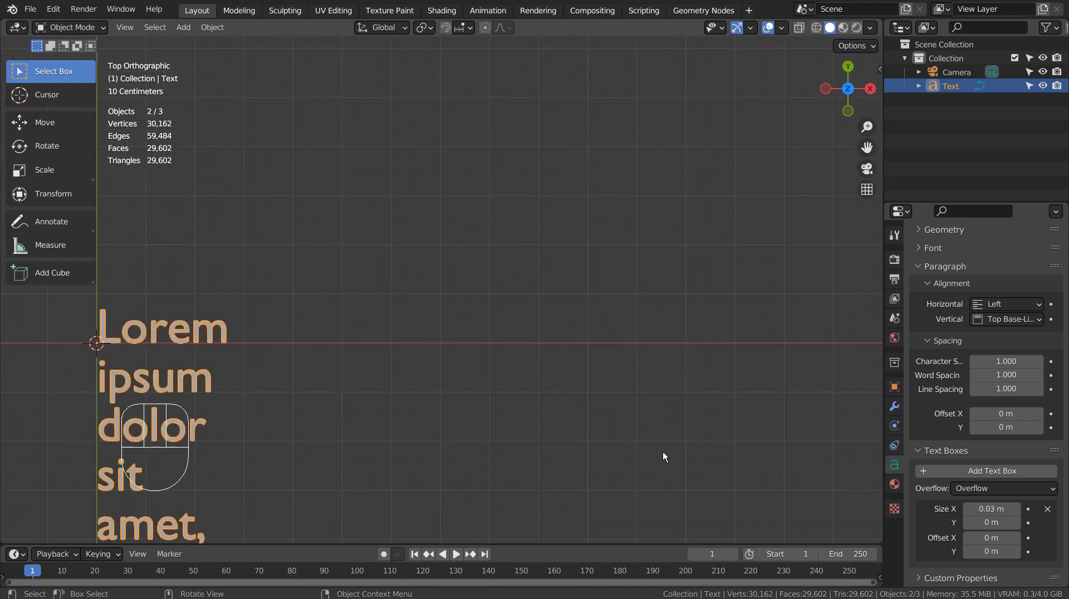
pyautogui.scroll(-5, 561, 426)
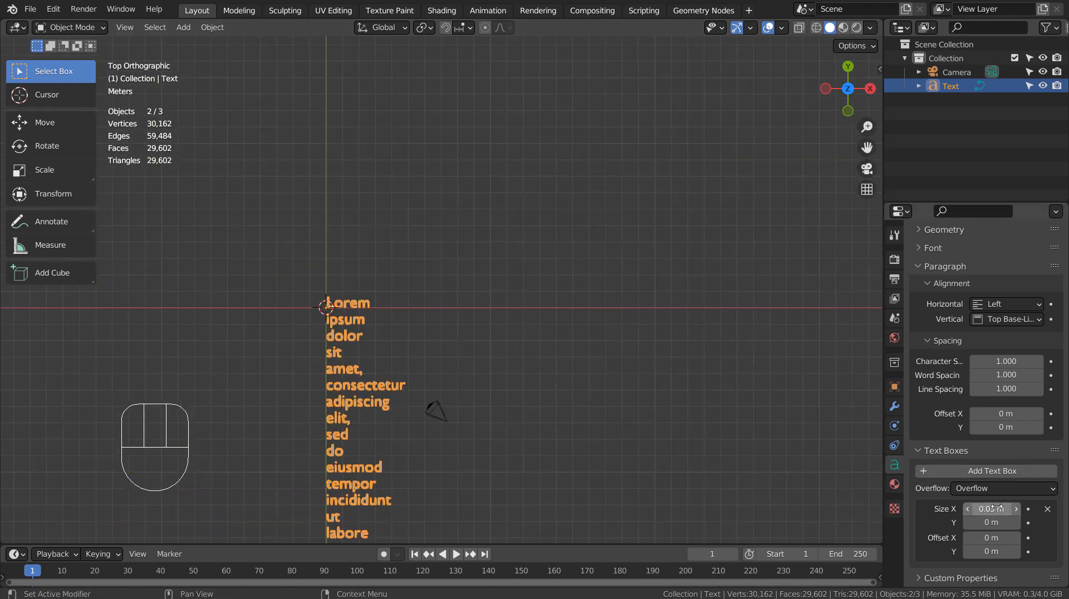
pyautogui.keyDown('shift'); pyautogui.moveTo(995, 508); pyautogui.dragTo(997, 508); pyautogui.keyUp('shift')
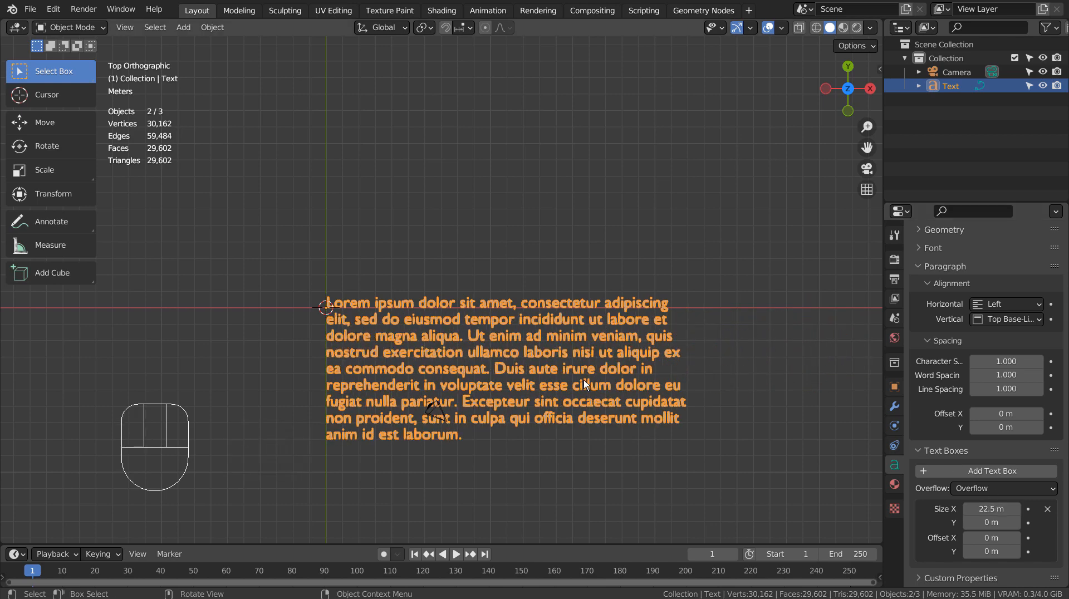
# - Give the paragraph text thickness by setting its geometry Extrude to about 0.162 m
pyautogui.moveTo(651, 445); pyautogui.dragTo(718, 351, button='middle')
pyautogui.scroll(4, 723, 352)
pyautogui.keyDown('shift'); pyautogui.moveTo(764, 429); pyautogui.dragTo(780, 455, button='middle'); pyautogui.keyUp('shift')
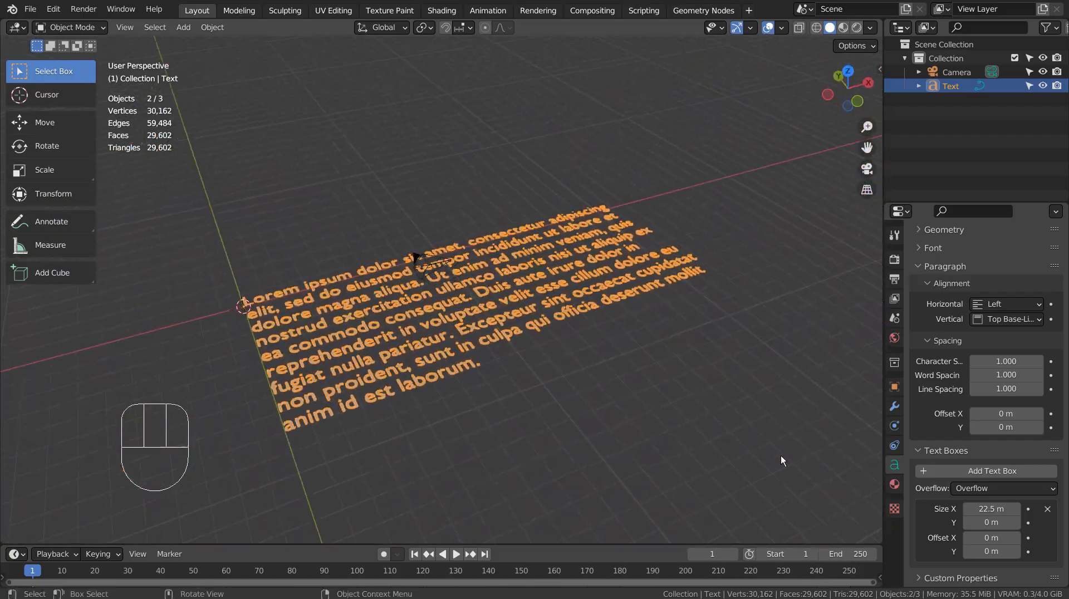
pyautogui.scroll(6, 936, 453)
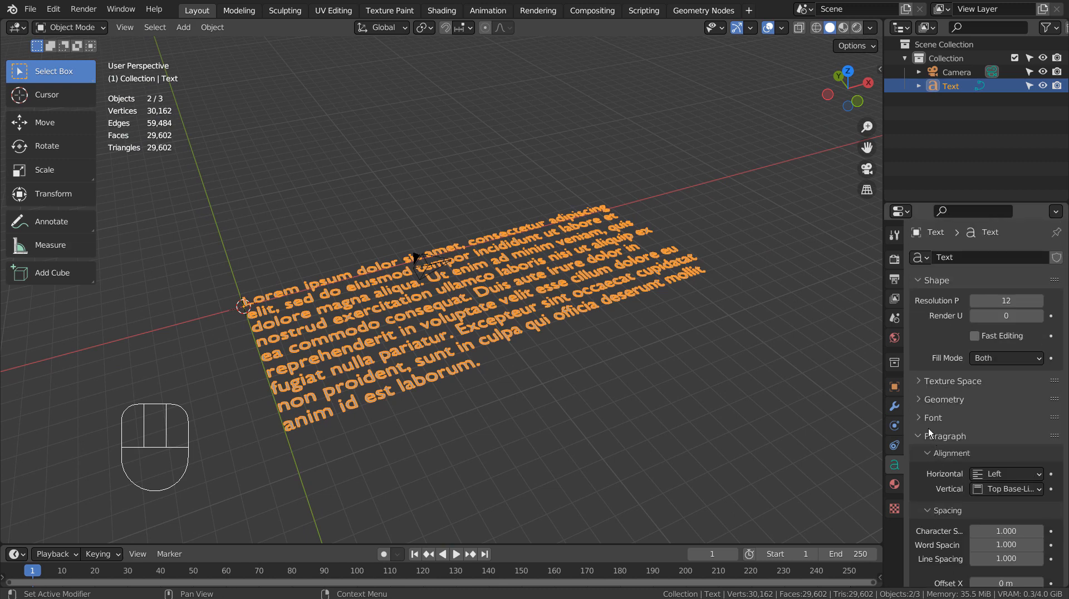
pyautogui.click(921, 400)
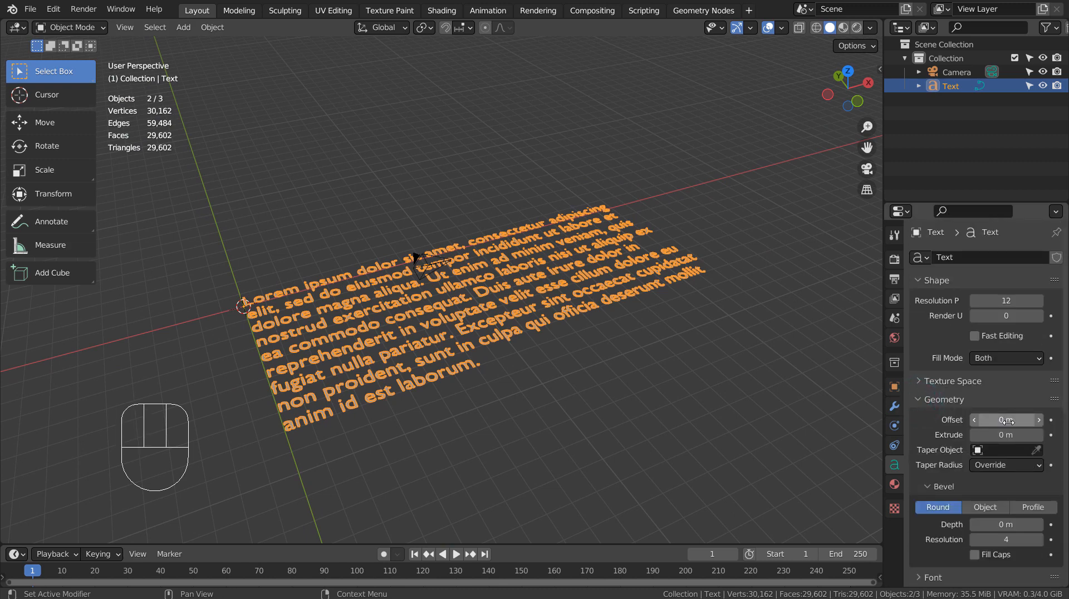
pyautogui.moveTo(1010, 434)
pyautogui.keyDown('shift'); pyautogui.mouseDown()
pyautogui.moveTo(1034, 434)
pyautogui.moveTo(1018, 434)
pyautogui.mouseUp(); pyautogui.keyUp('shift')
# - Add a plane mesh at the 3D cursor, where the paragraph text begins
pyautogui.scroll(5, 393, 305)
pyautogui.moveTo(392, 305); pyautogui.dragTo(412, 334, button='middle')
pyautogui.scroll(-4, 422, 323)
pyautogui.hotkey('shift', 'a')
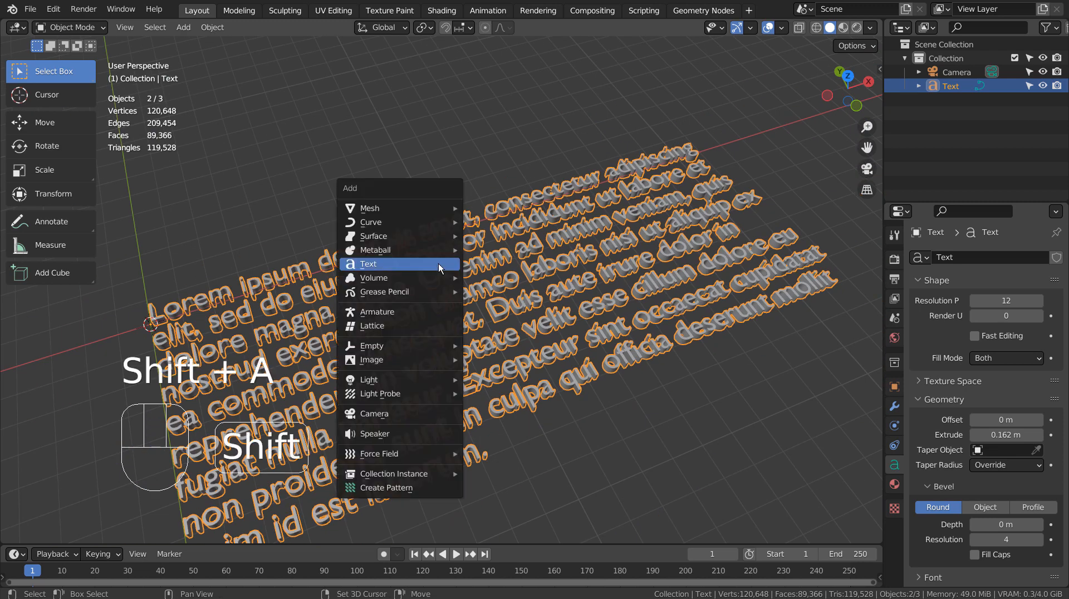
pyautogui.click(485, 207)
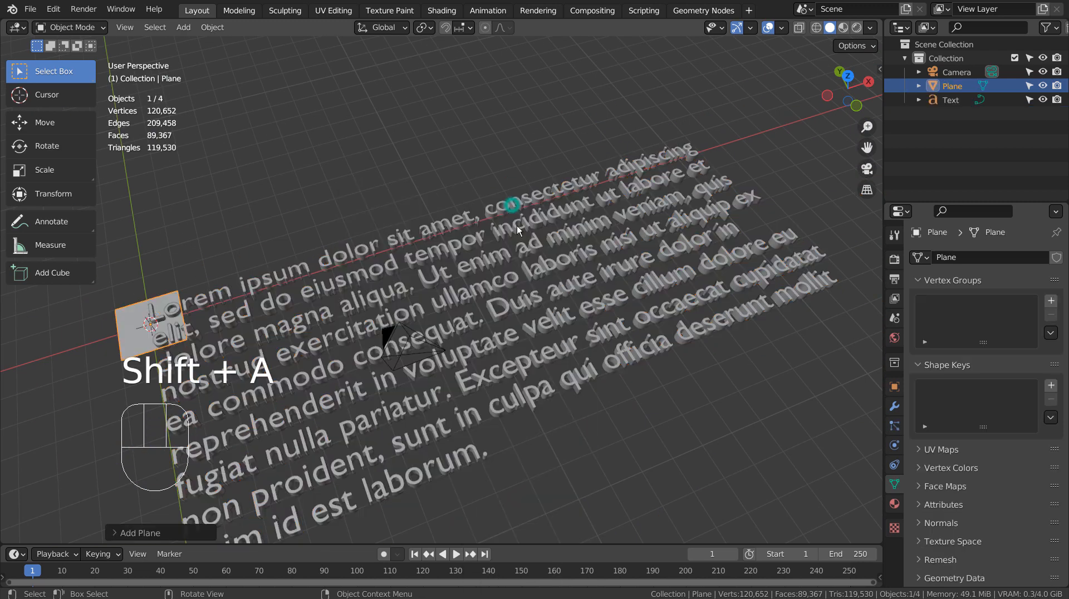
# - Scale the plane up until it extends well beyond the whole paragraph as a ground surface
pyautogui.press('s')
pyautogui.click(80, 464)
pyautogui.scroll(-6, 209, 512)
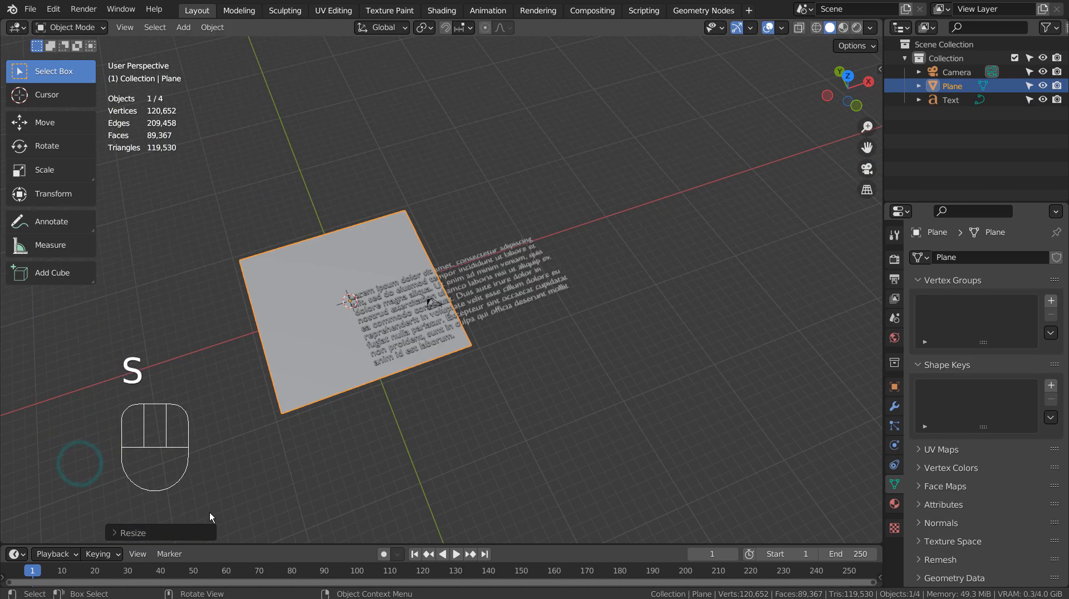
pyautogui.press('s')
pyautogui.click(188, 399)
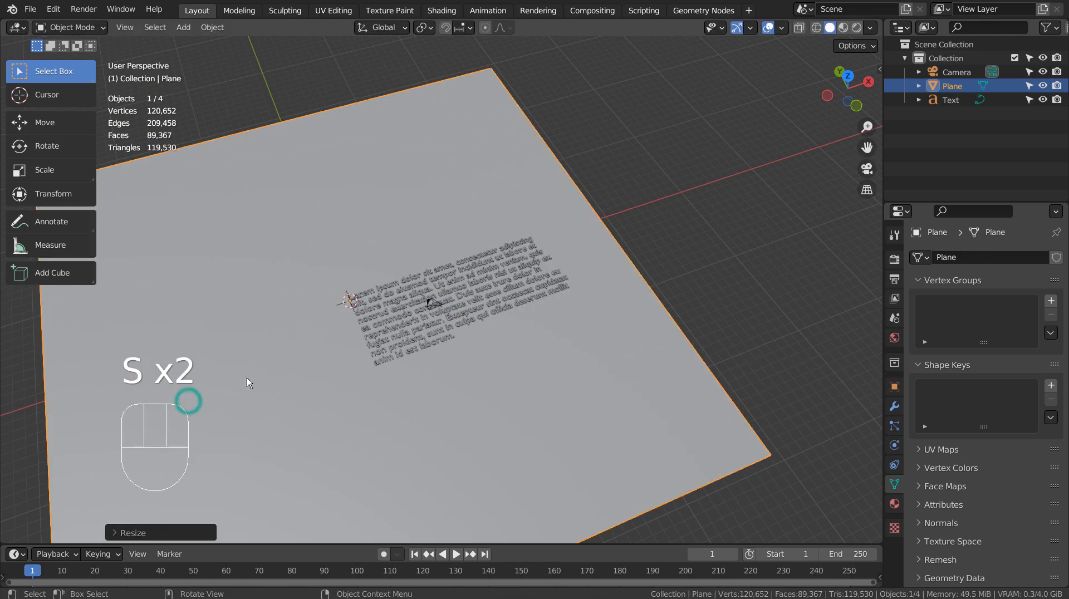
pyautogui.scroll(5, 322, 365)
pyautogui.scroll(-5, 426, 362)
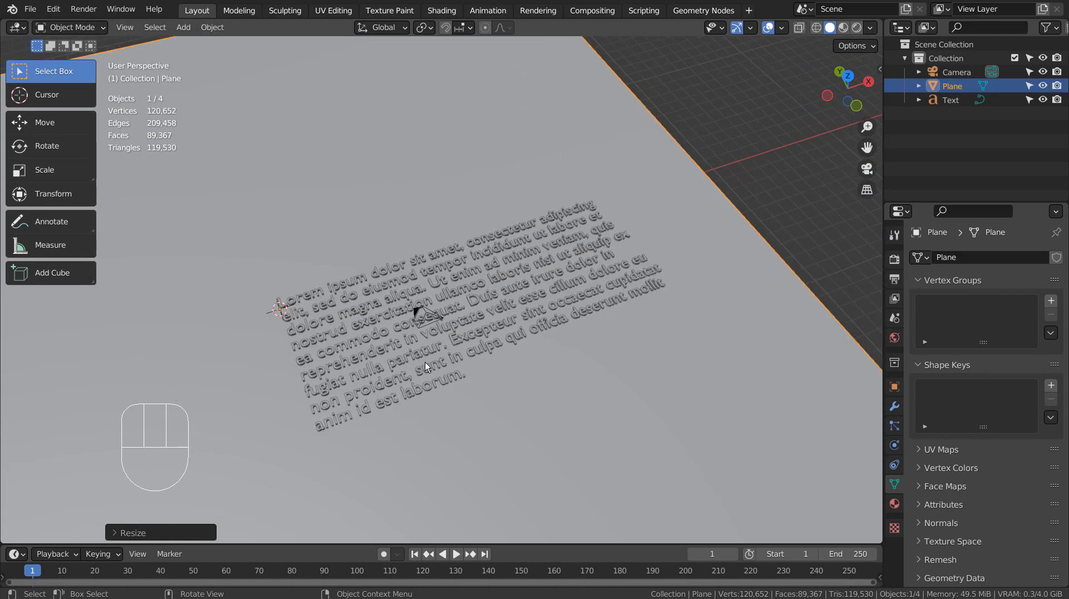
# - Align the camera to the current view and adjust it with walk navigation so the whole paragraph fits inside the frame
pyautogui.press('ctrl+alt+KP_0')
pyautogui.hotkey('shift', '`')
pyautogui.press('s')
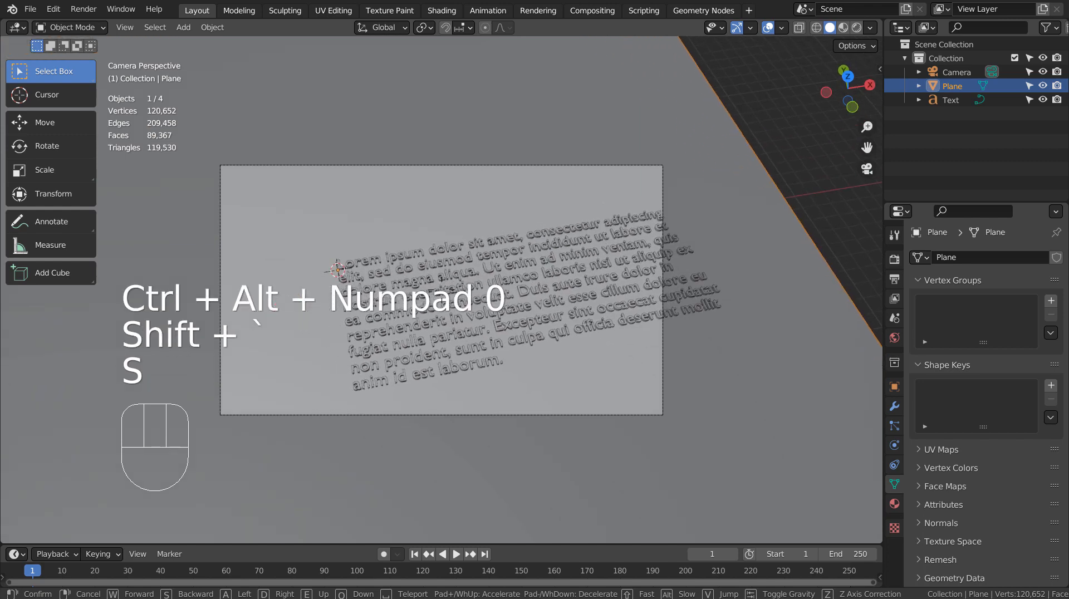
pyautogui.press('d')
pyautogui.press('d')
pyautogui.press('d')
pyautogui.press('d')
pyautogui.press('d')
pyautogui.press('w')
pyautogui.press('w')
pyautogui.press('w')
pyautogui.press('w')
pyautogui.press('w')
pyautogui.press('w')
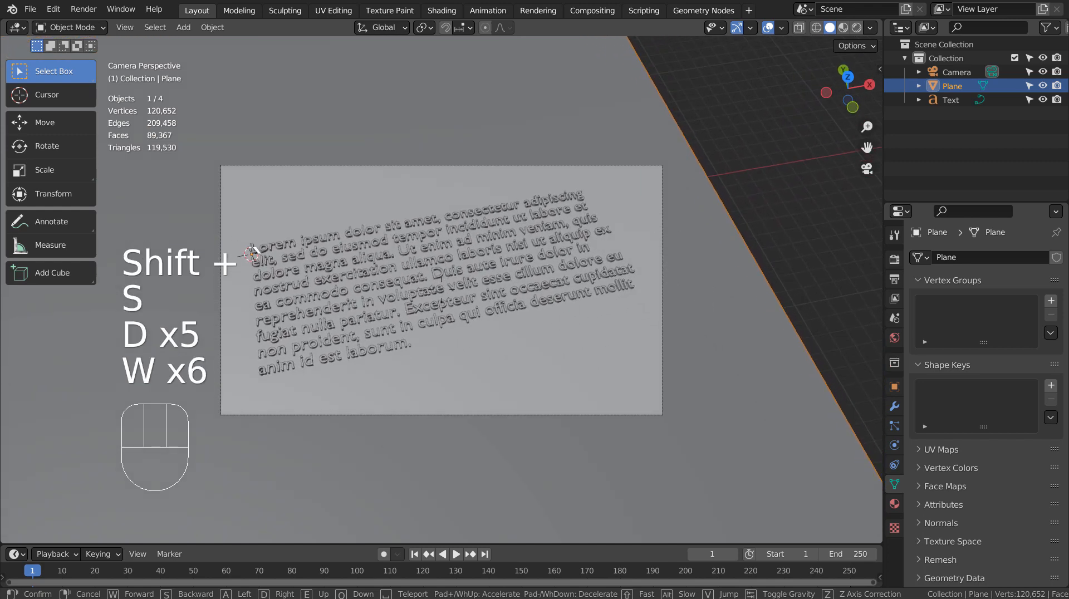
pyautogui.press('q')
pyautogui.press('q')
pyautogui.press('q')
pyautogui.press('q')
pyautogui.press('q')
pyautogui.press('q')
pyautogui.press('q')
pyautogui.press('q')
pyautogui.press('q')
pyautogui.press('q')
pyautogui.press('q')
pyautogui.press('q')
pyautogui.press('q')
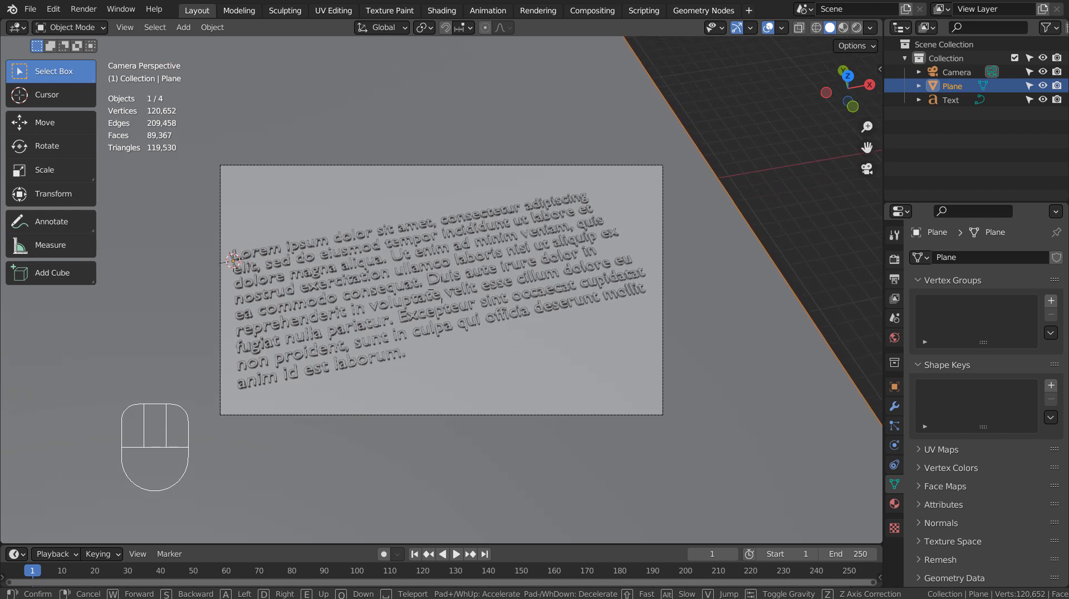
pyautogui.click(442, 289)
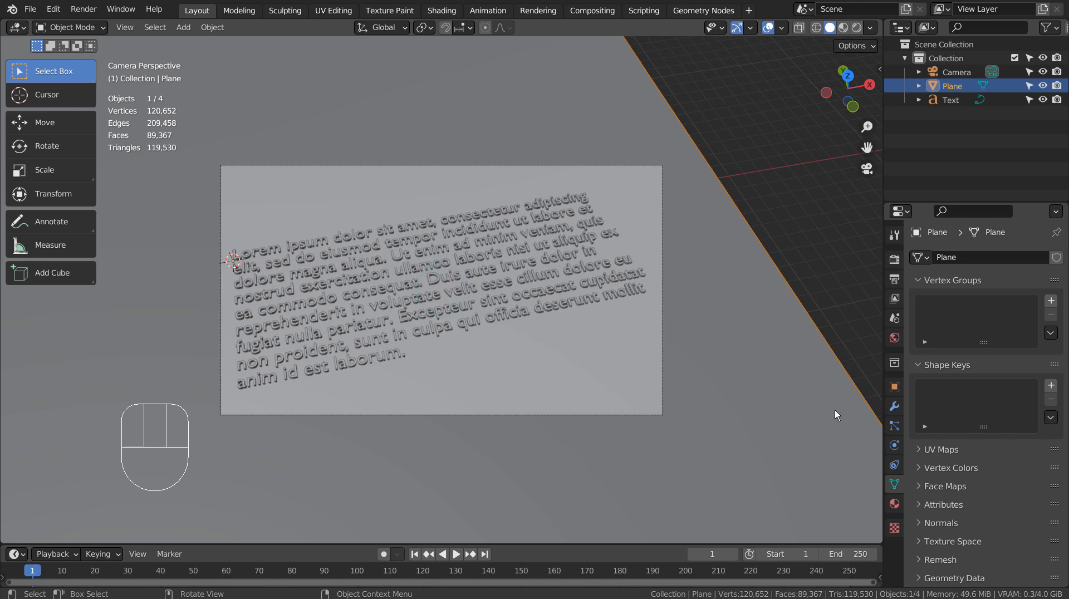
# - Create a new material for the plane and set its Base Color to light blue, about H 0.565, S 0.641, V 0.800
pyautogui.click(894, 503)
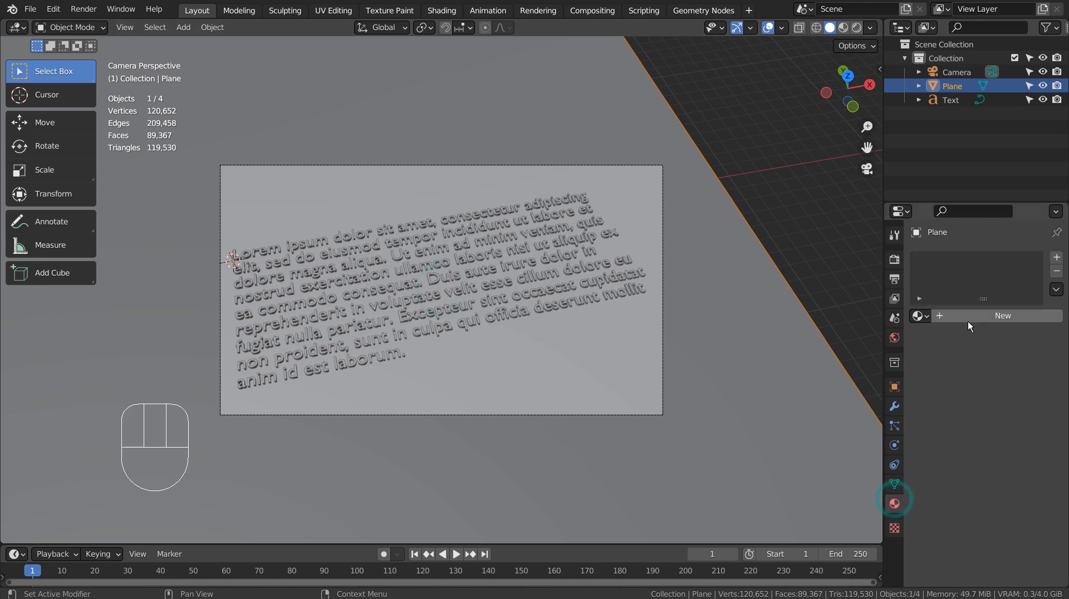
pyautogui.click(984, 315)
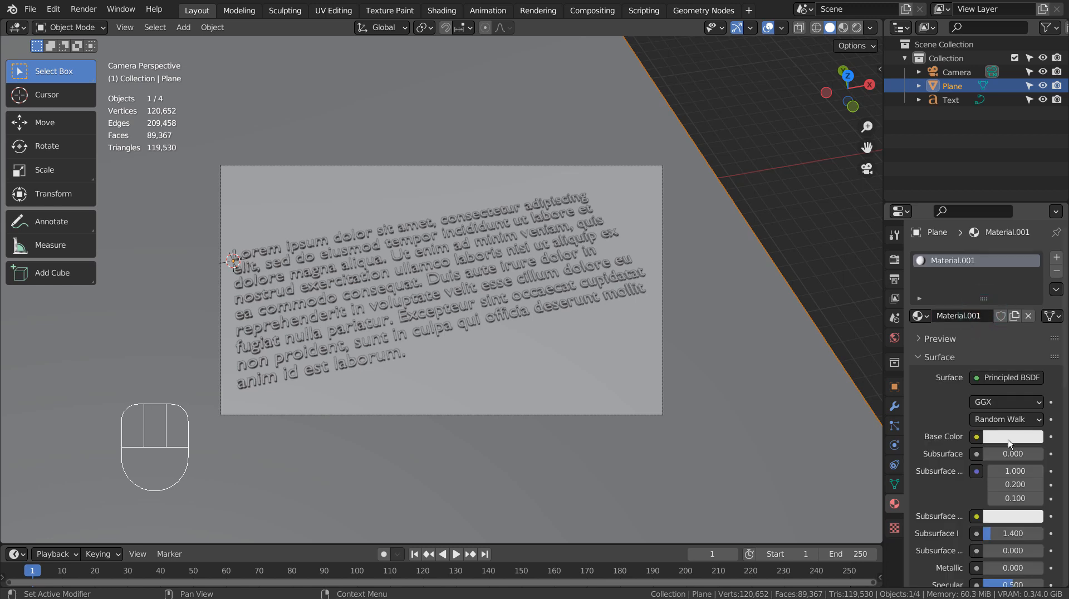
pyautogui.click(1008, 438)
pyautogui.click(978, 270)
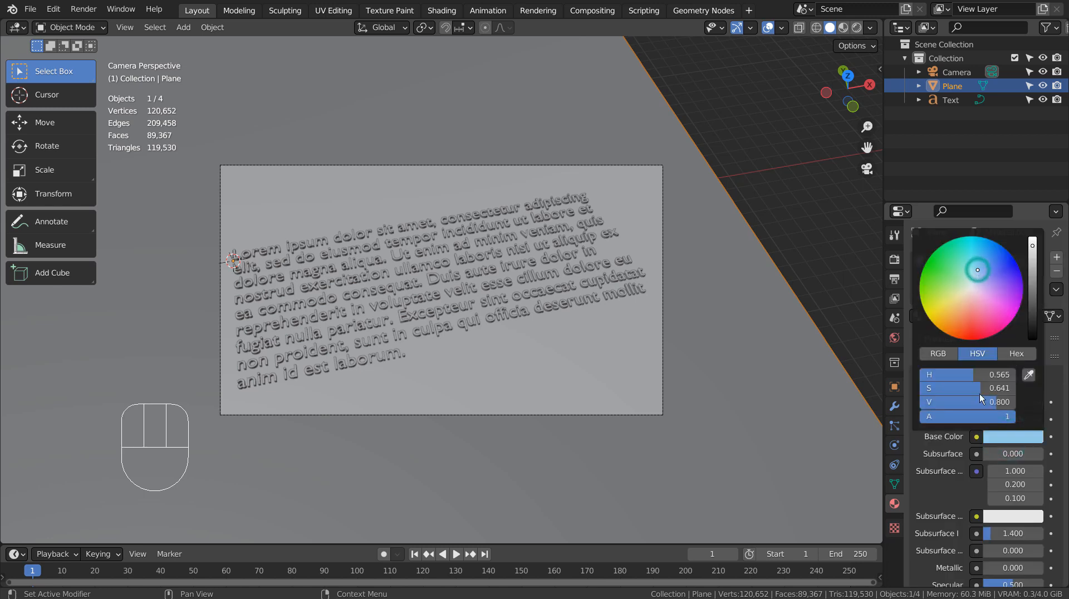
# - In the Shading workspace, set the plane material's Metallic to about 0.865 and Roughness to about 0.173
pyautogui.click(442, 10)
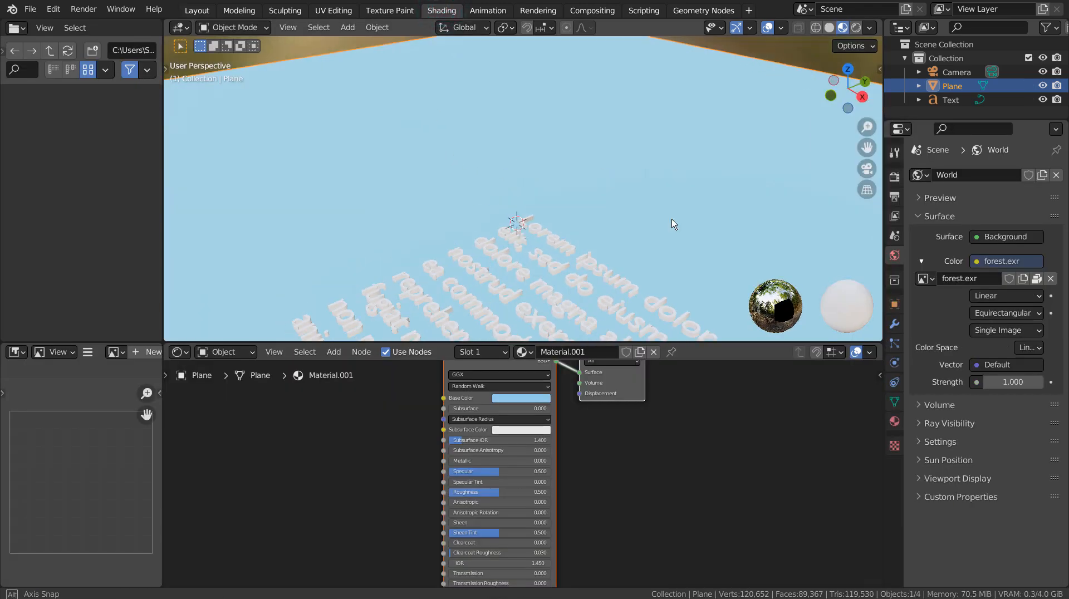
pyautogui.moveTo(674, 224); pyautogui.dragTo(617, 211, button='middle')
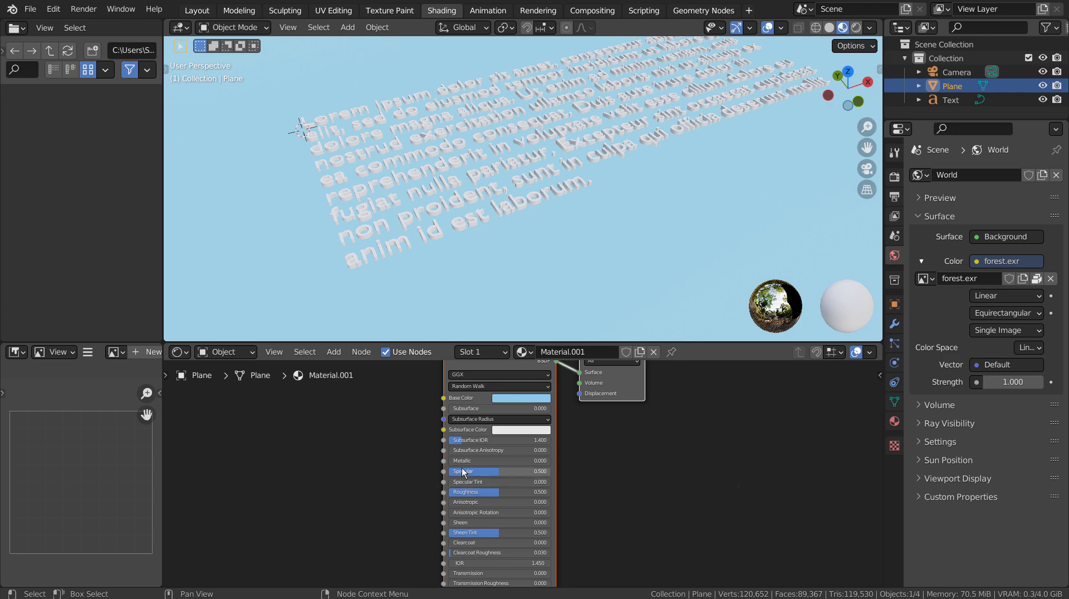
pyautogui.moveTo(467, 460); pyautogui.dragTo(557, 460)
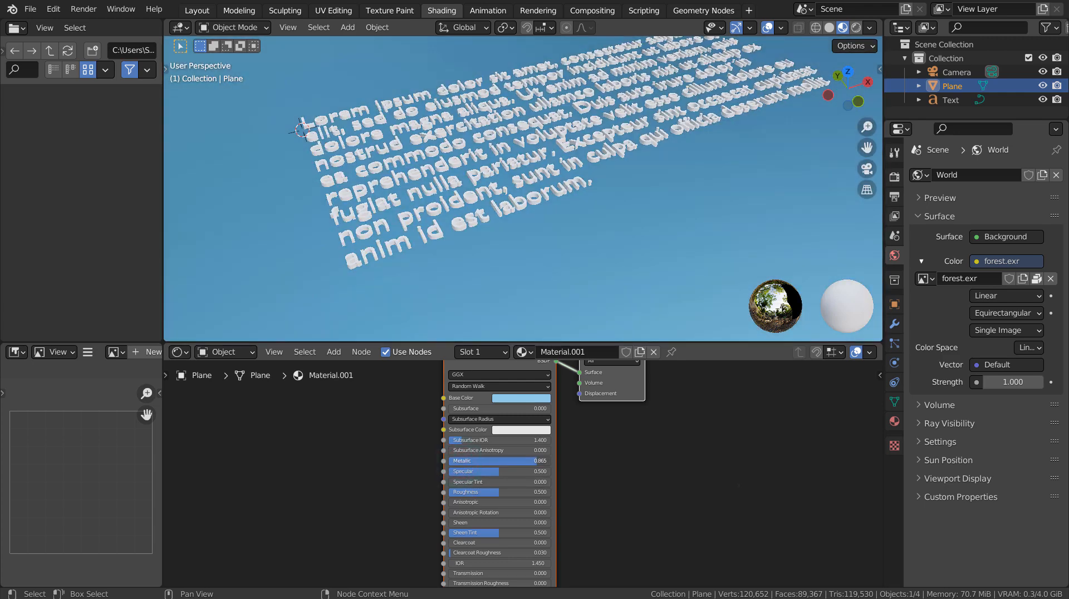
pyautogui.moveTo(504, 493); pyautogui.dragTo(493, 492)
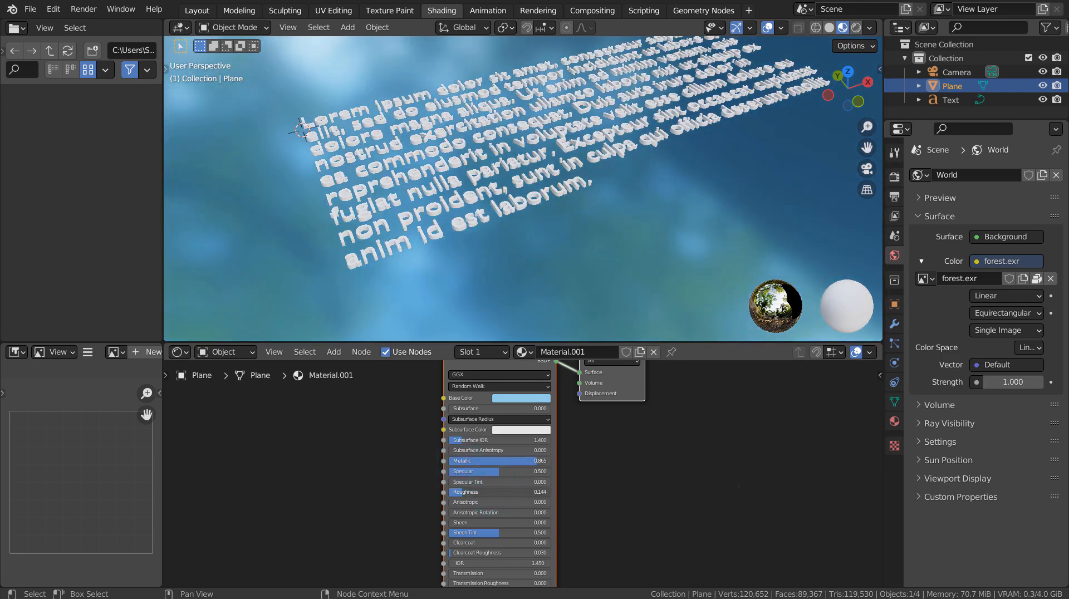
# - Add a Noise Texture node to the plane's material and connect its Fac output to the Material Output's Displacement
pyautogui.hotkey('shift', 'a')
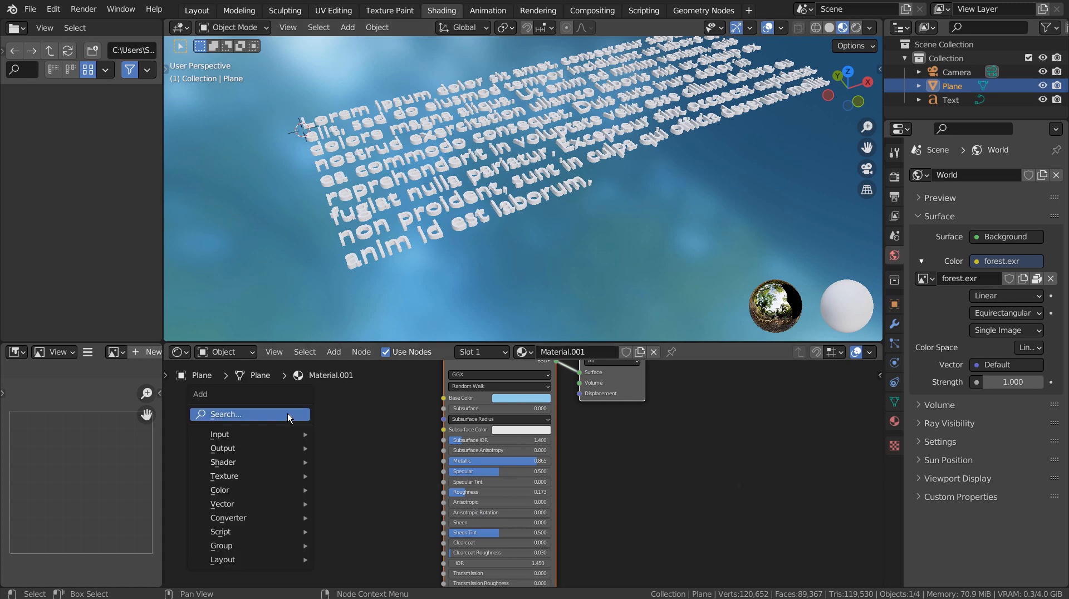
pyautogui.click(287, 413)
pyautogui.write('nois')
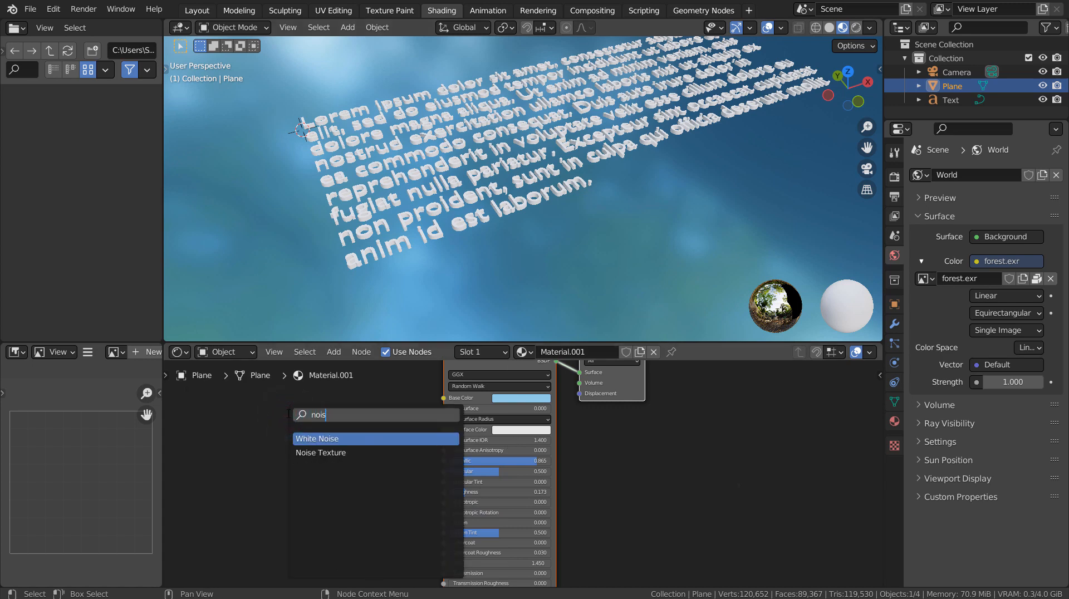
pyautogui.press('Down')
pyautogui.press('Return')
pyautogui.click(288, 417)
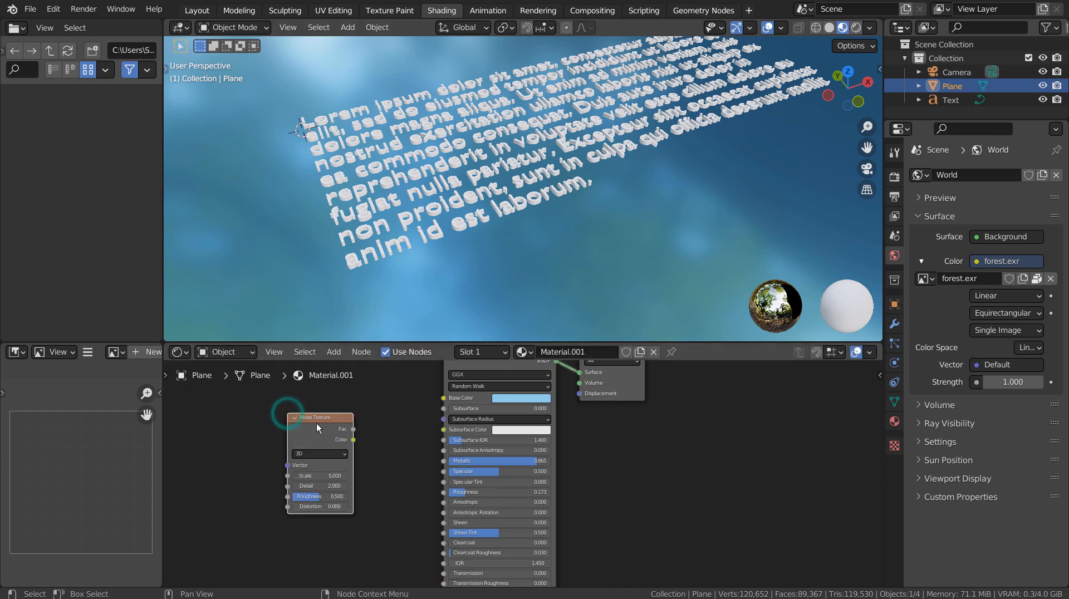
pyautogui.moveTo(352, 429); pyautogui.dragTo(578, 394)
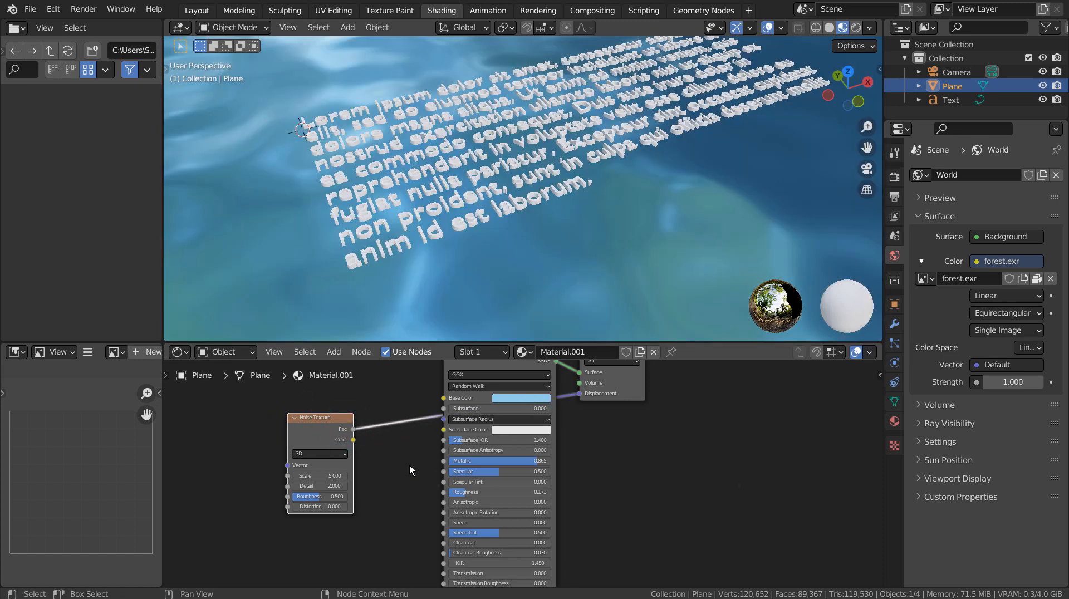
# - Set the Noise Texture's Scale to about 24.15 and its Detail to 6
pyautogui.moveTo(314, 476)
pyautogui.mouseDown()
pyautogui.moveTo(432, 476)
pyautogui.moveTo(320, 476)
pyautogui.mouseUp()
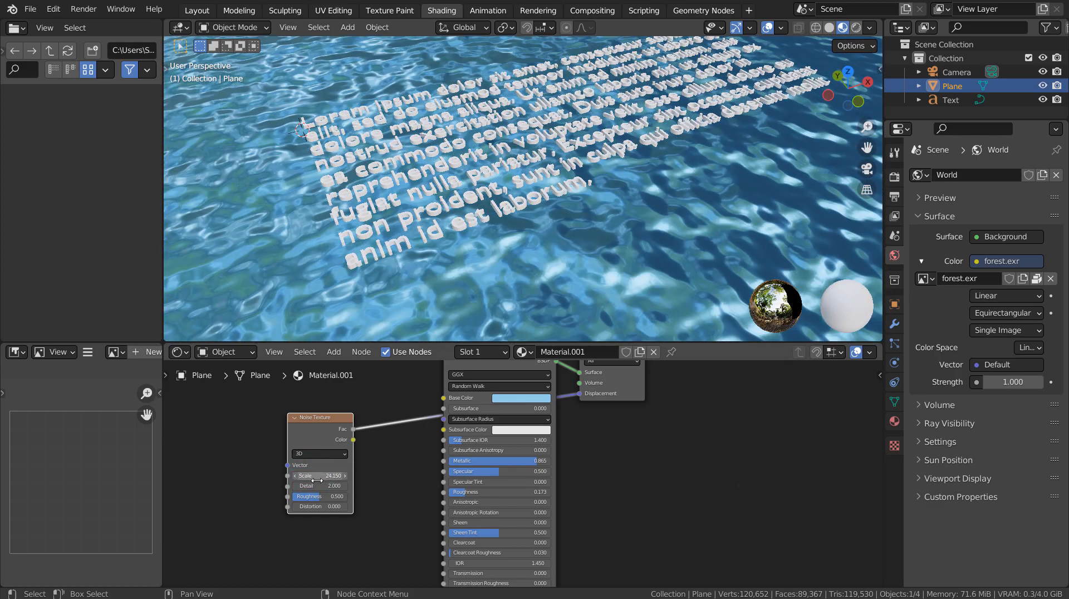
pyautogui.write('6')
pyautogui.press('Return')
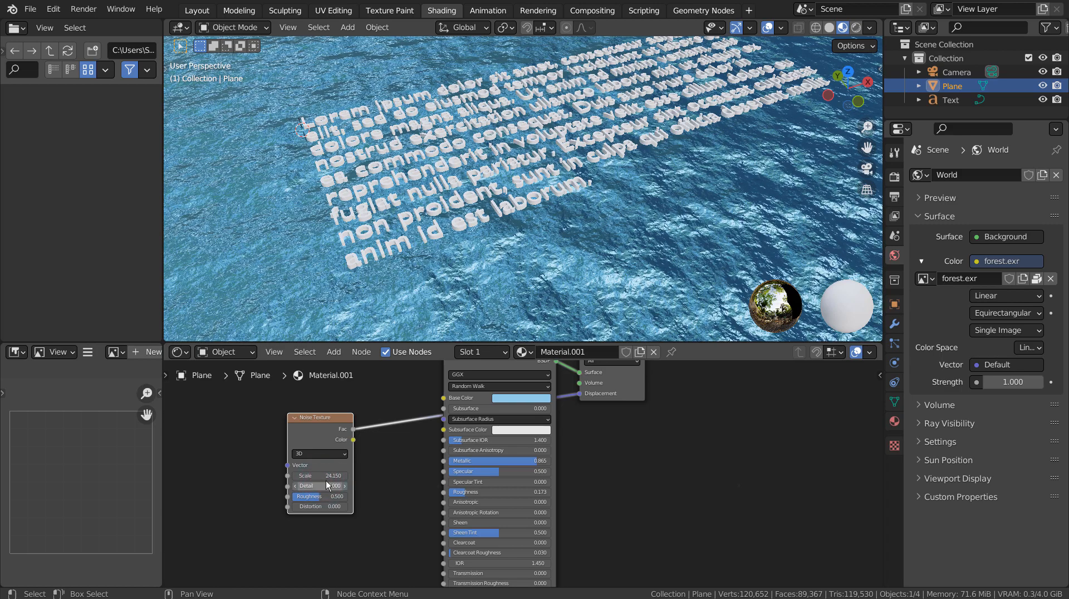
# - Give the text object a new material with a golden yellow Base Color, Metallic about 0.908 and Roughness about 0.509
pyautogui.moveTo(663, 197); pyautogui.dragTo(543, 186, button='middle')
pyautogui.click(542, 185)
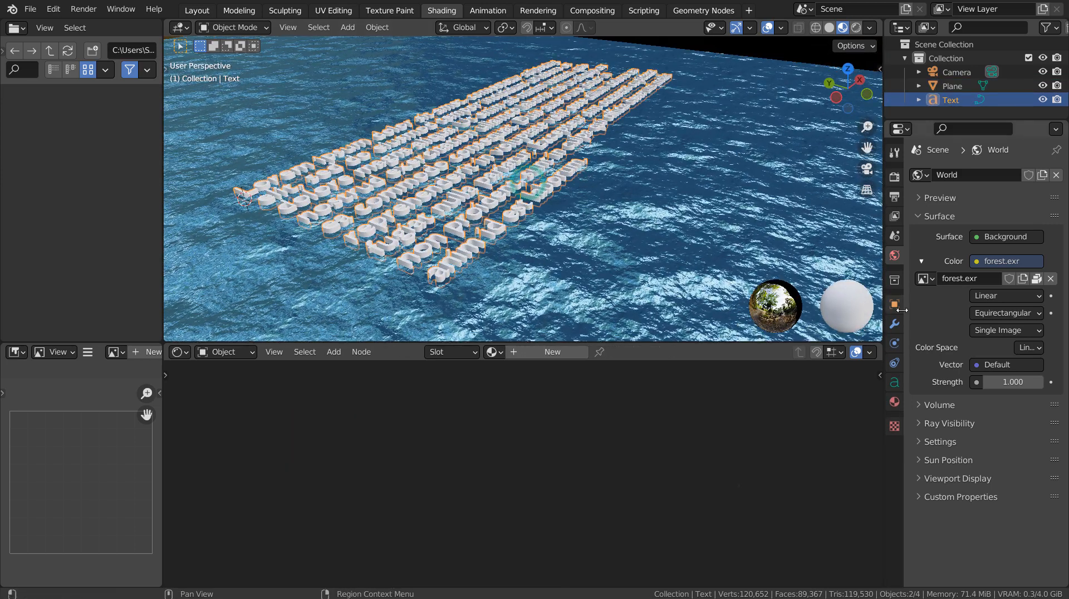
pyautogui.click(896, 401)
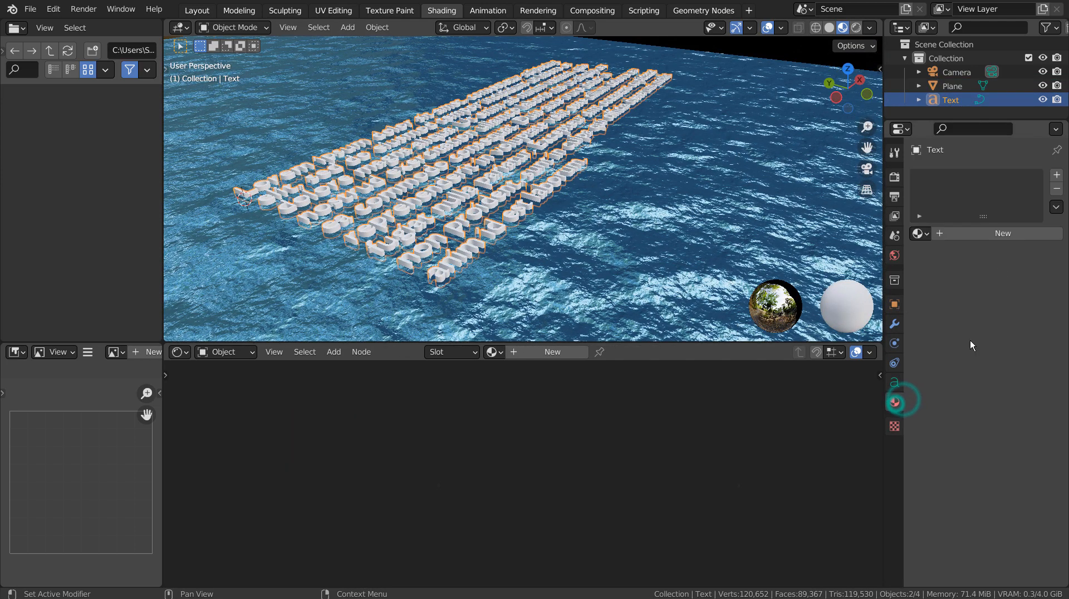
pyautogui.click(1003, 238)
pyautogui.click(1012, 354)
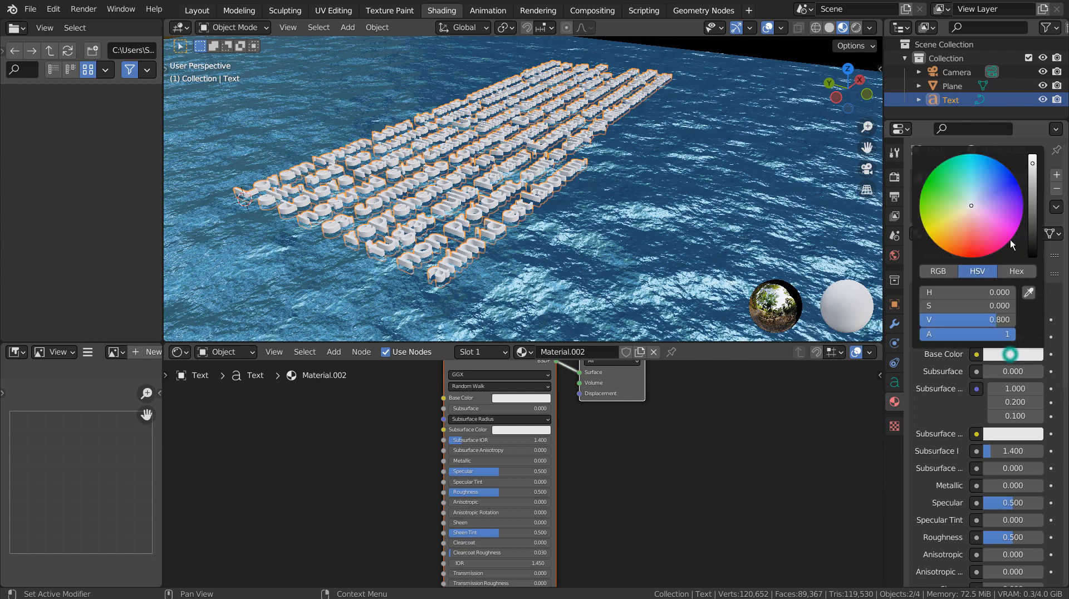
pyautogui.click(948, 236)
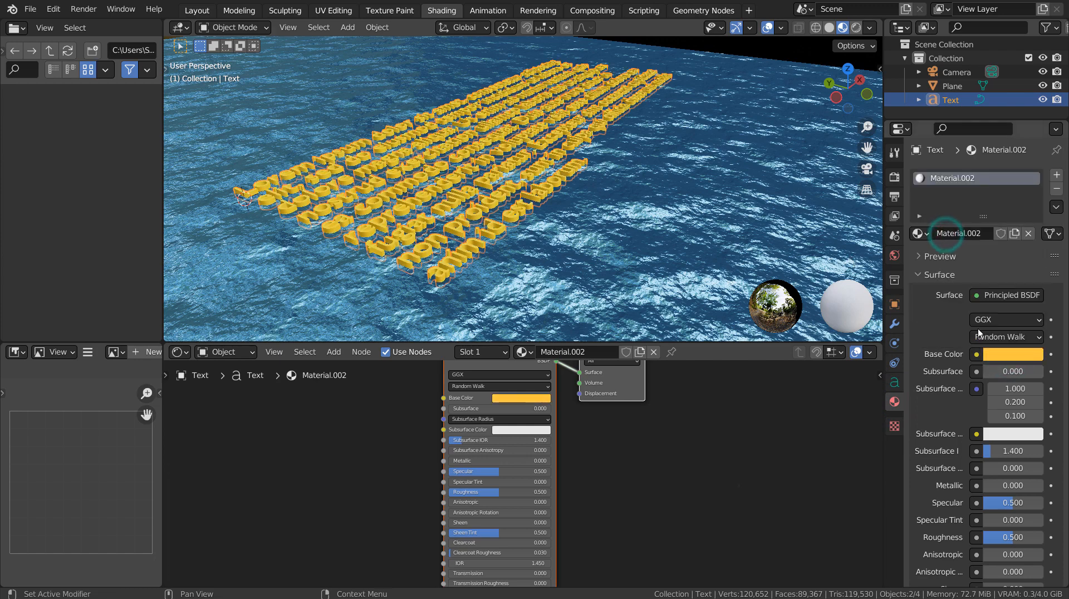
pyautogui.moveTo(995, 489); pyautogui.dragTo(1033, 489)
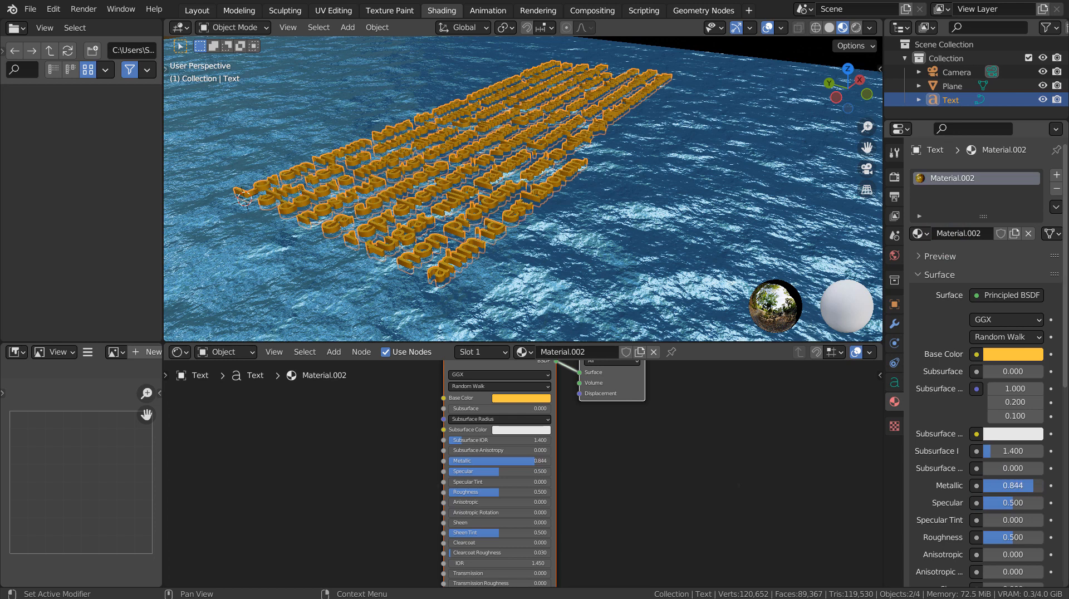
pyautogui.moveTo(1009, 539); pyautogui.dragTo(1014, 539)
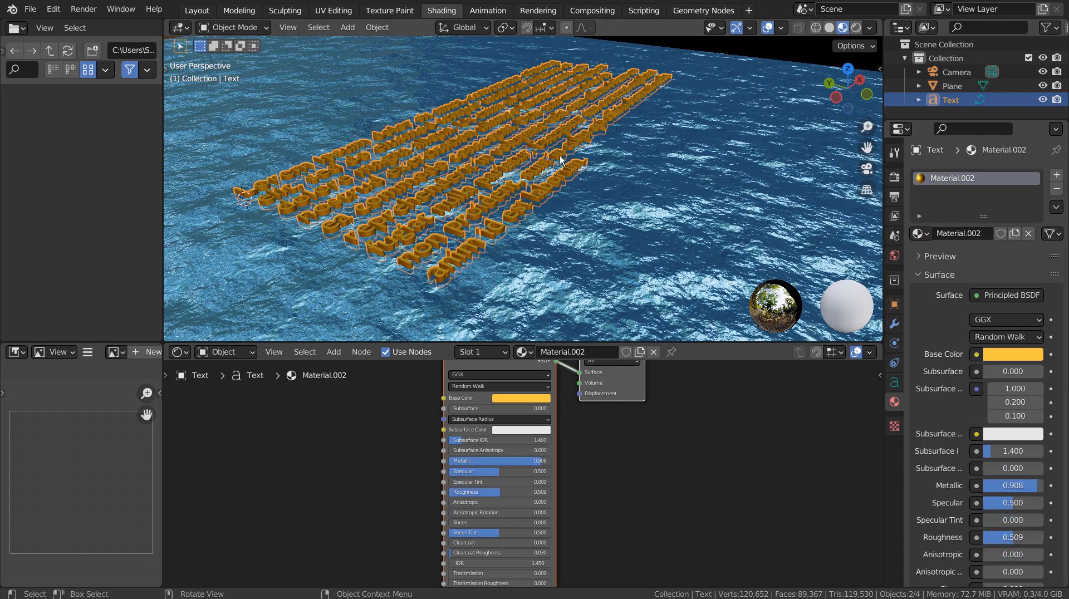
# - Return to the camera view and fine-tune the camera's framing of the paragraph with walk navigation
pyautogui.press('KP_0')
pyautogui.scroll(5, 546, 154)
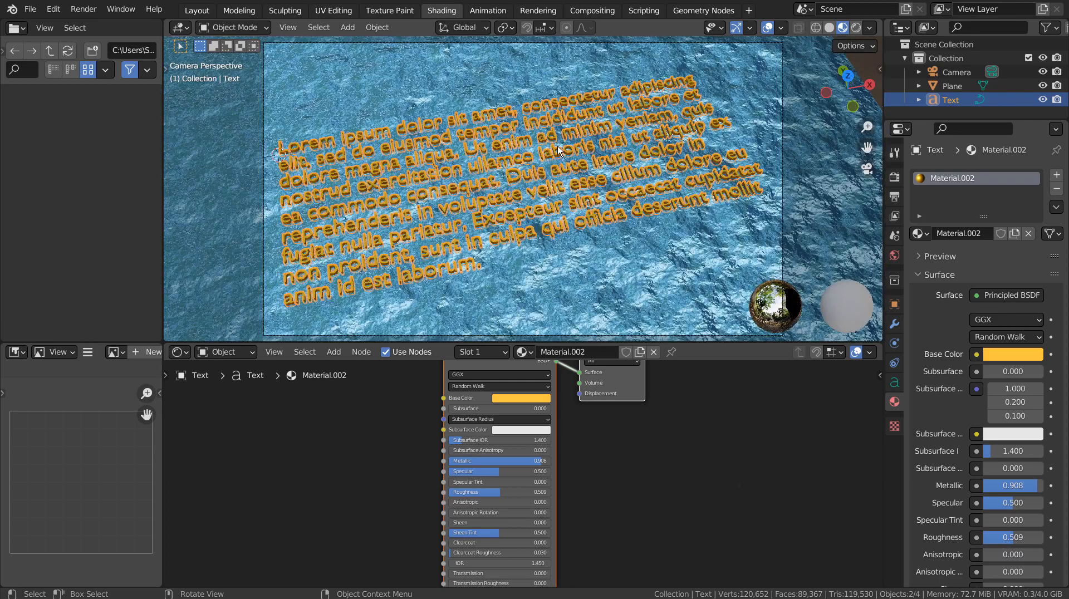
pyautogui.press('Home')
pyautogui.hotkey('shift', '`')
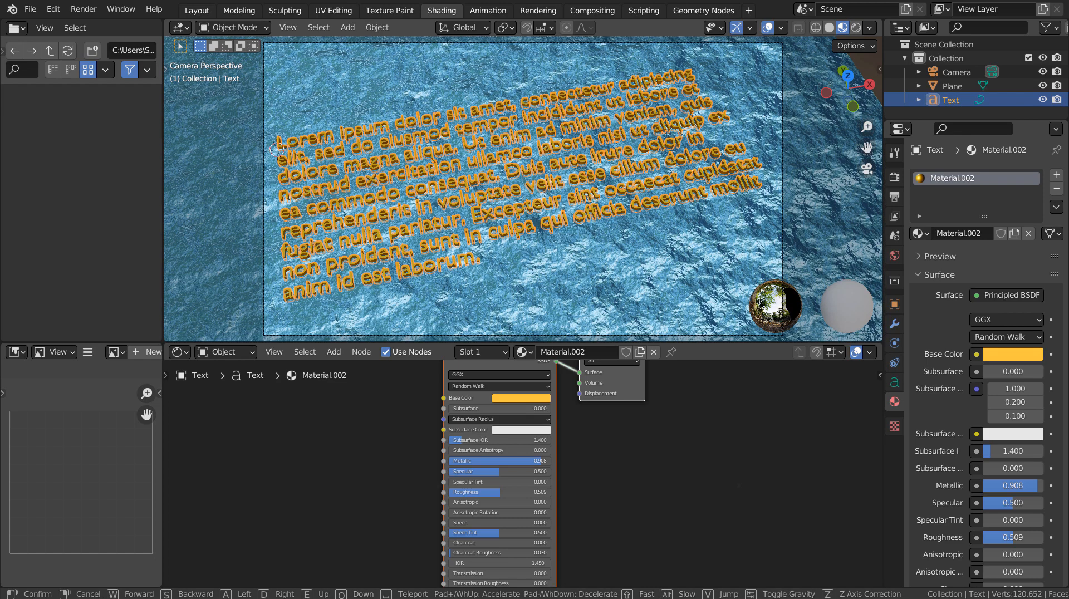
pyautogui.click(524, 191)
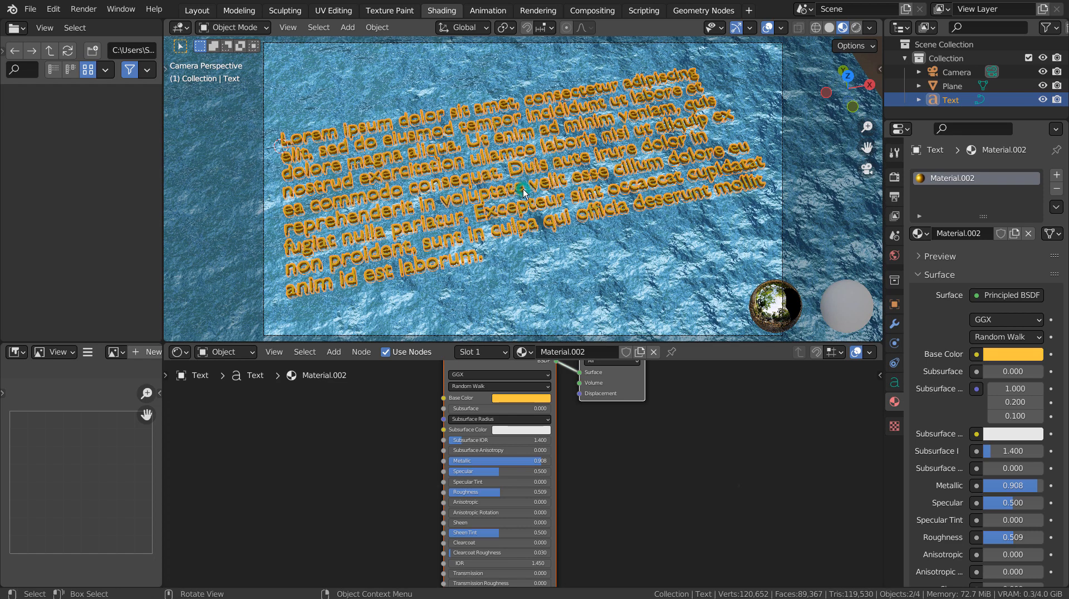
pyautogui.scroll(-3, 567, 165)
pyautogui.scroll(4, 567, 165)
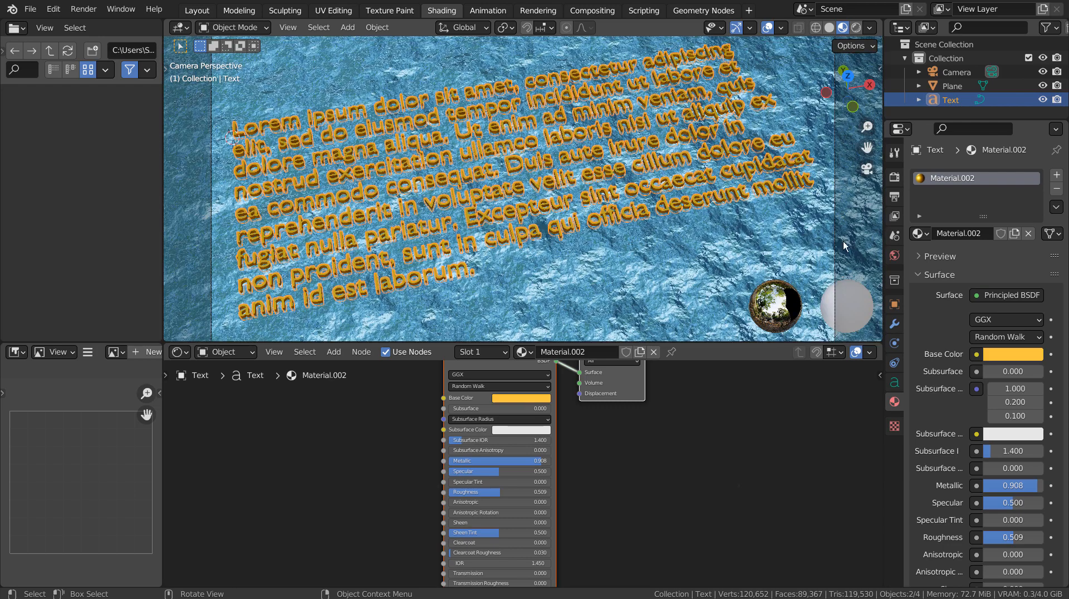
# - Replace the world's forest.exr color with a Sky Texture and switch the viewport to rendered shading
pyautogui.click(891, 257)
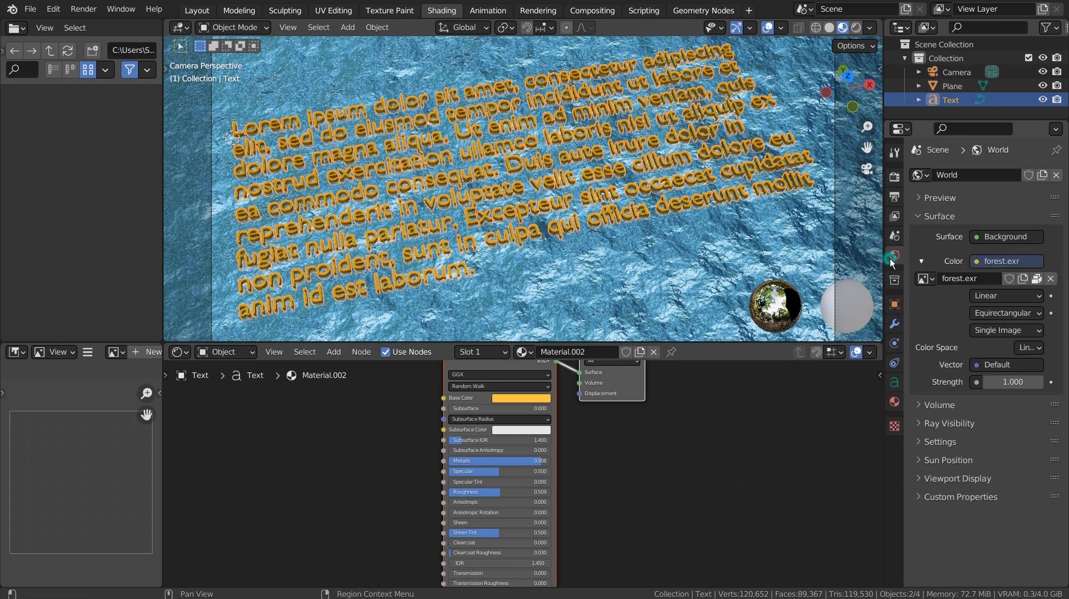
pyautogui.click(990, 258)
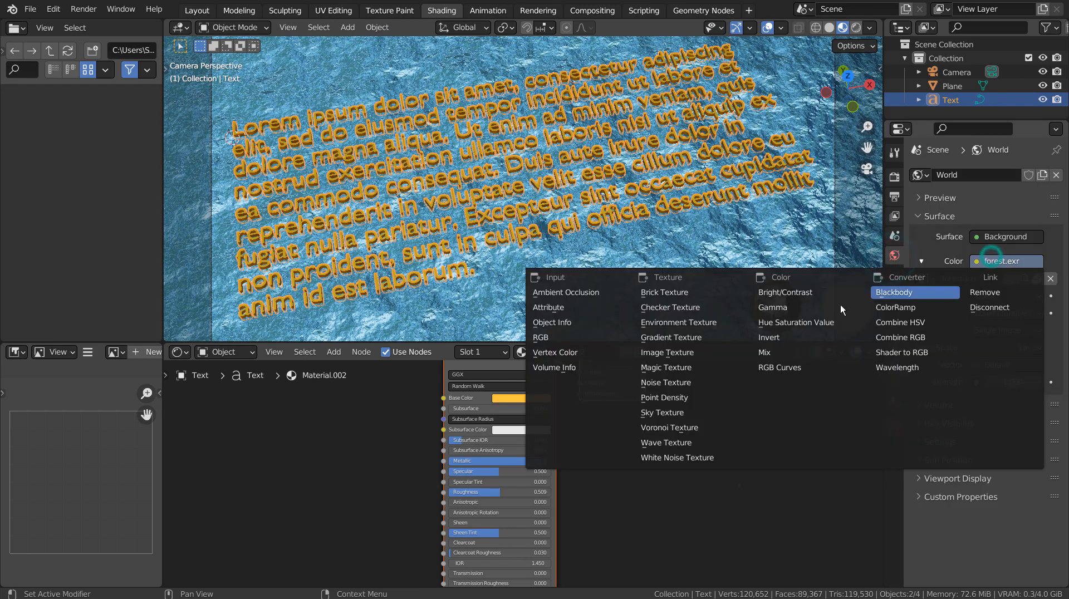
pyautogui.click(682, 412)
pyautogui.click(855, 27)
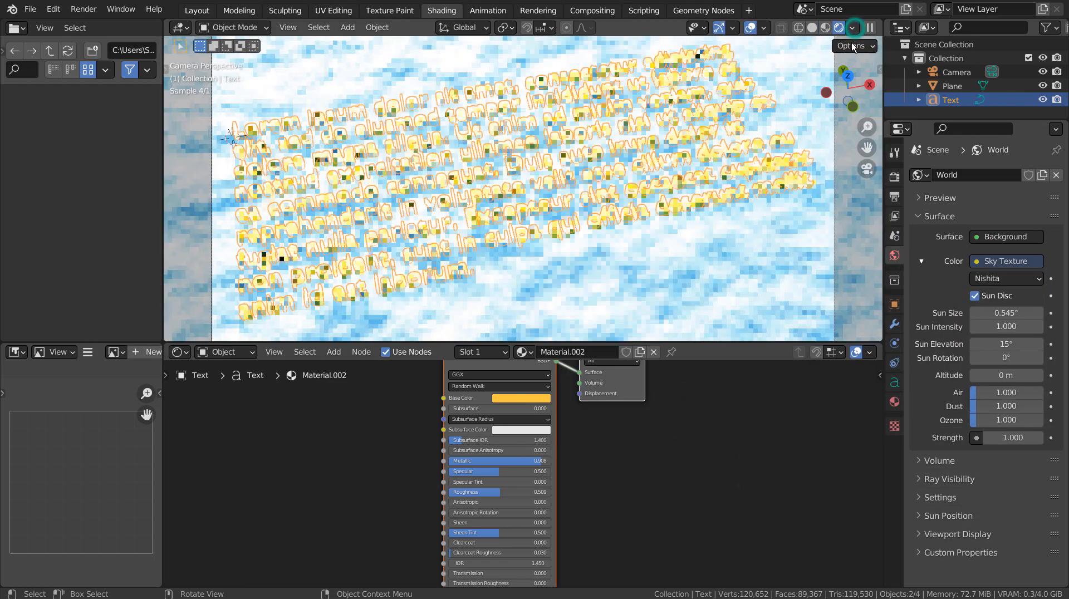
# - Select the plane and set the sky's Sun Intensity to 0.2 and the world's background Strength to 0.2
pyautogui.click(775, 257)
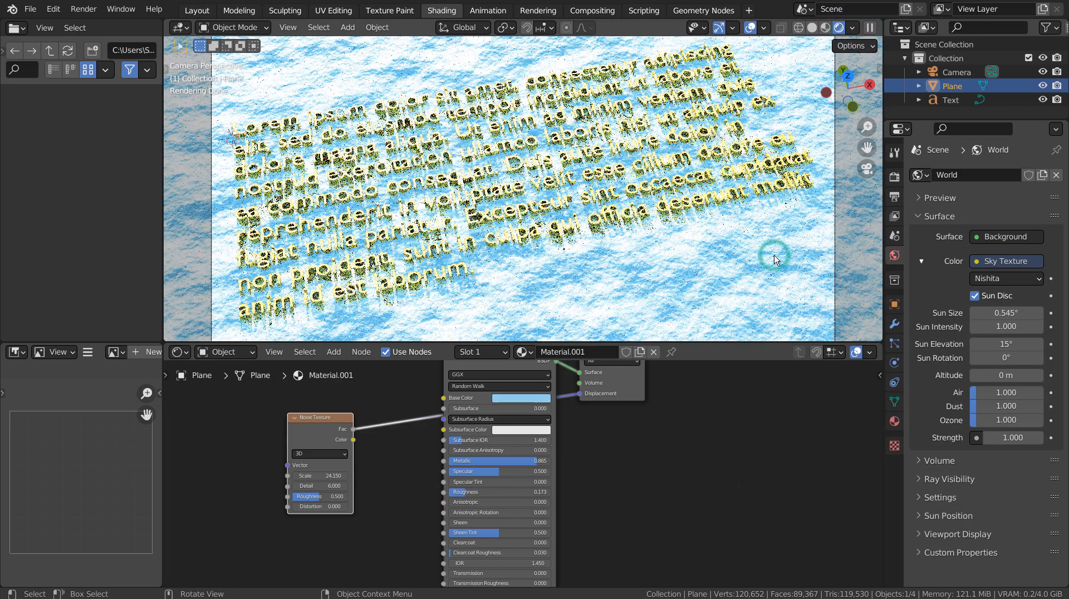
pyautogui.click(1016, 325)
pyautogui.write('0.2')
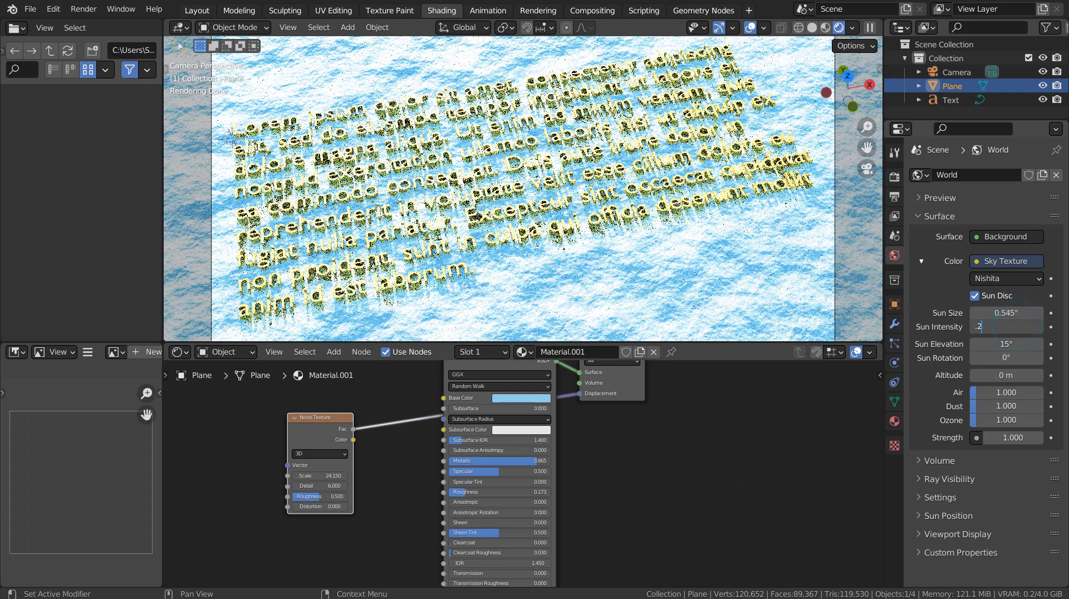
pyautogui.press('Return')
pyautogui.click(1010, 438)
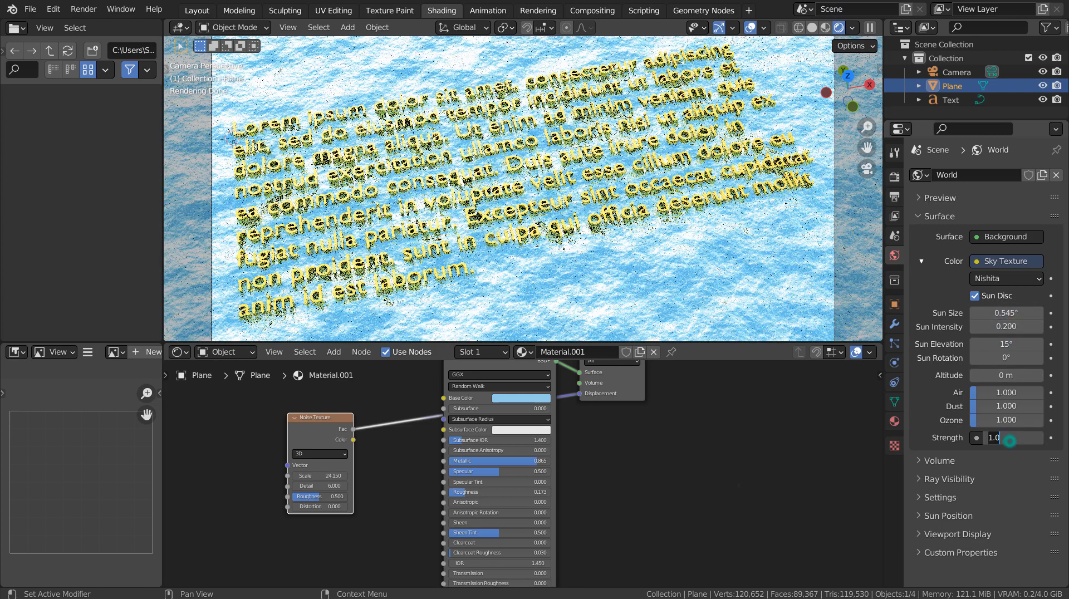
pyautogui.write('0.2')
pyautogui.press('Return')
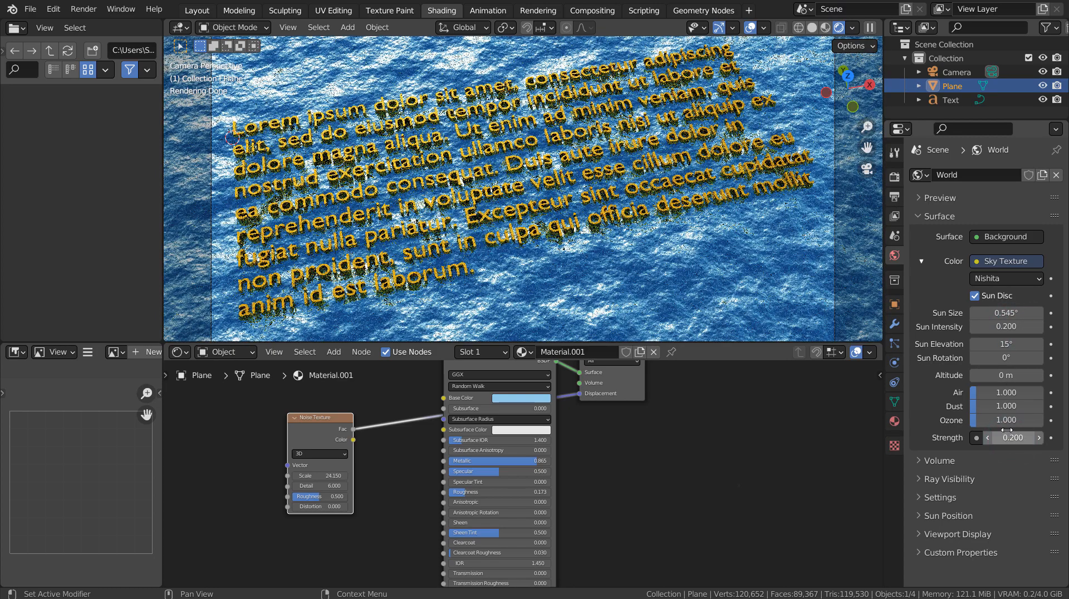
# - Try a Sun Elevation of 35° for the sky texture and settle on 25°
pyautogui.click(1006, 344)
pyautogui.write('35')
pyautogui.press('Return')
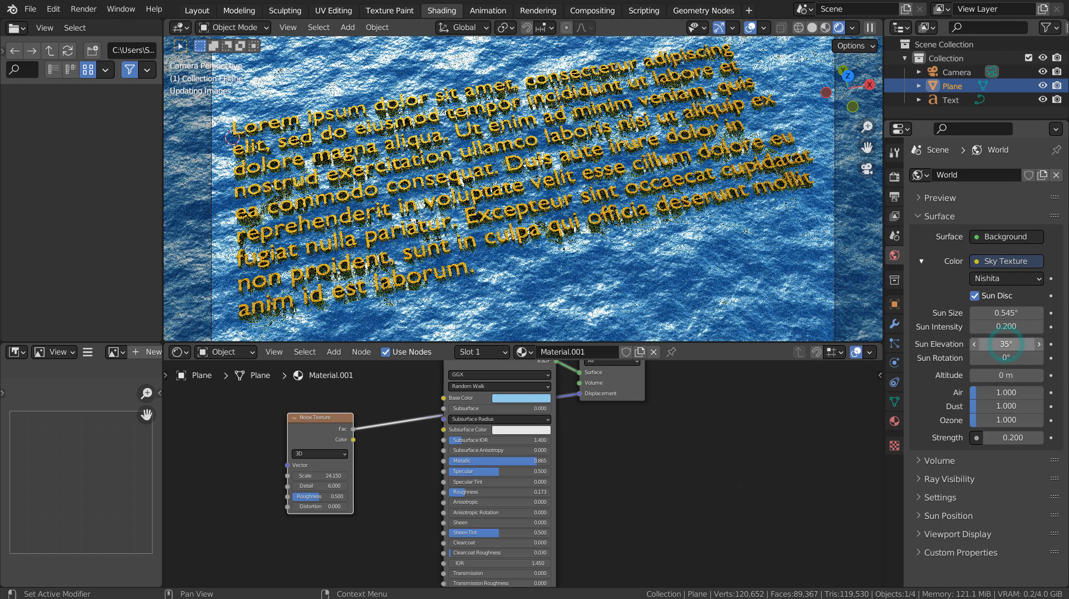
pyautogui.click(1006, 344)
pyautogui.write('25')
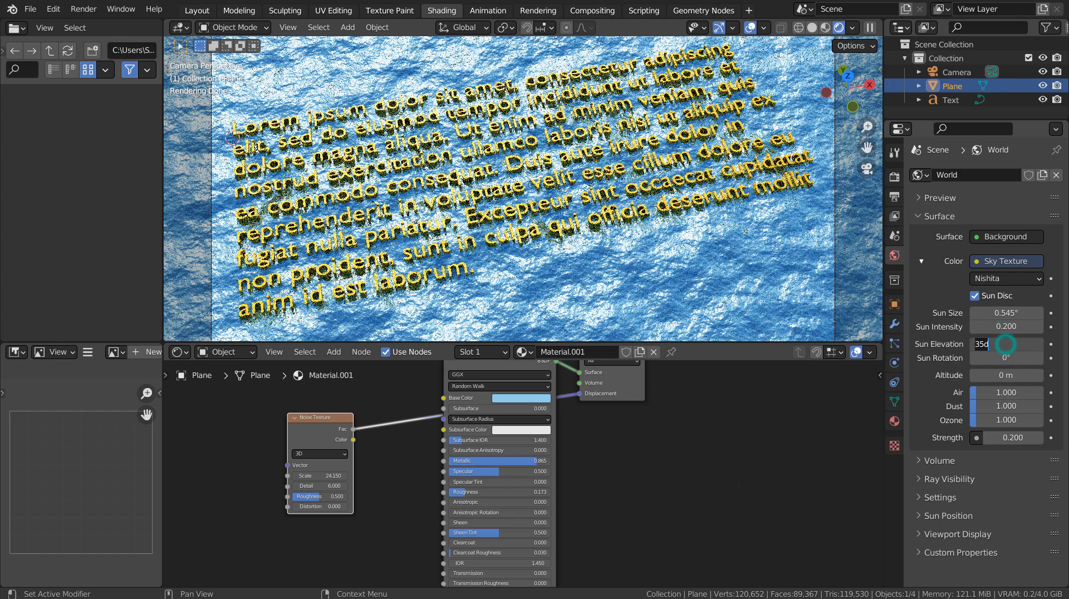
pyautogui.press('Return')
# - Try Sun Rotation values of 90°, 180° and 270° for the sky texture and return it to 0°
pyautogui.click(1016, 356)
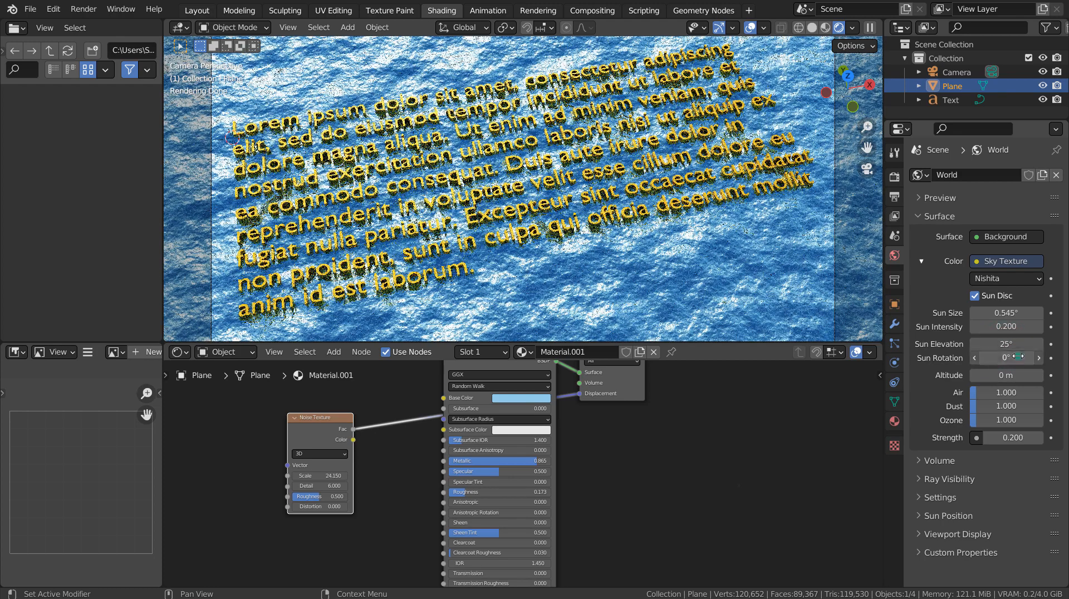
pyautogui.write('90')
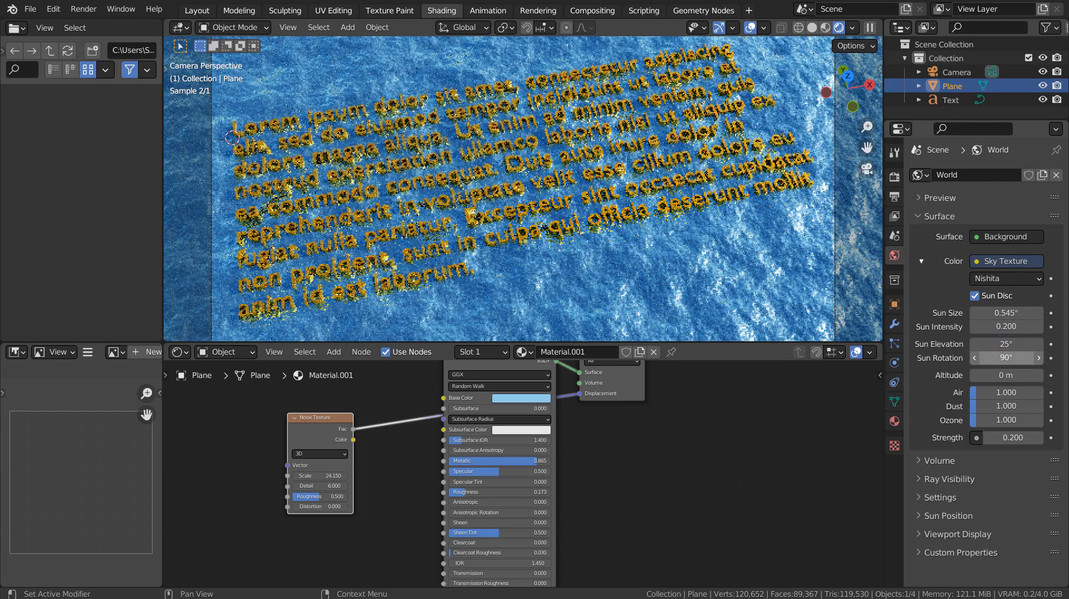
pyautogui.write('d')
pyautogui.press('Return')
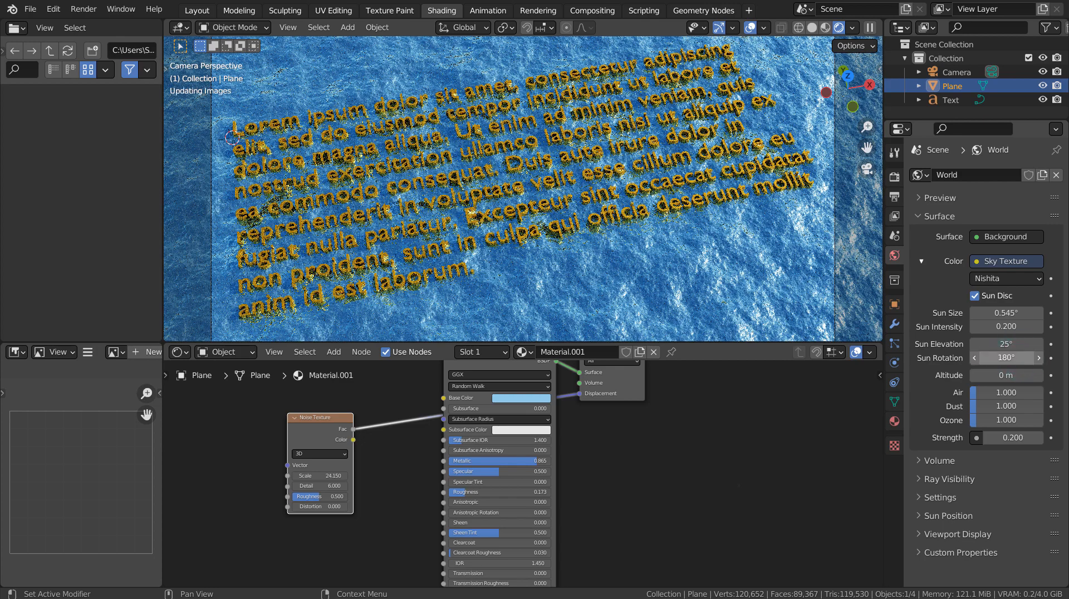
pyautogui.click(1018, 357)
pyautogui.write('270d')
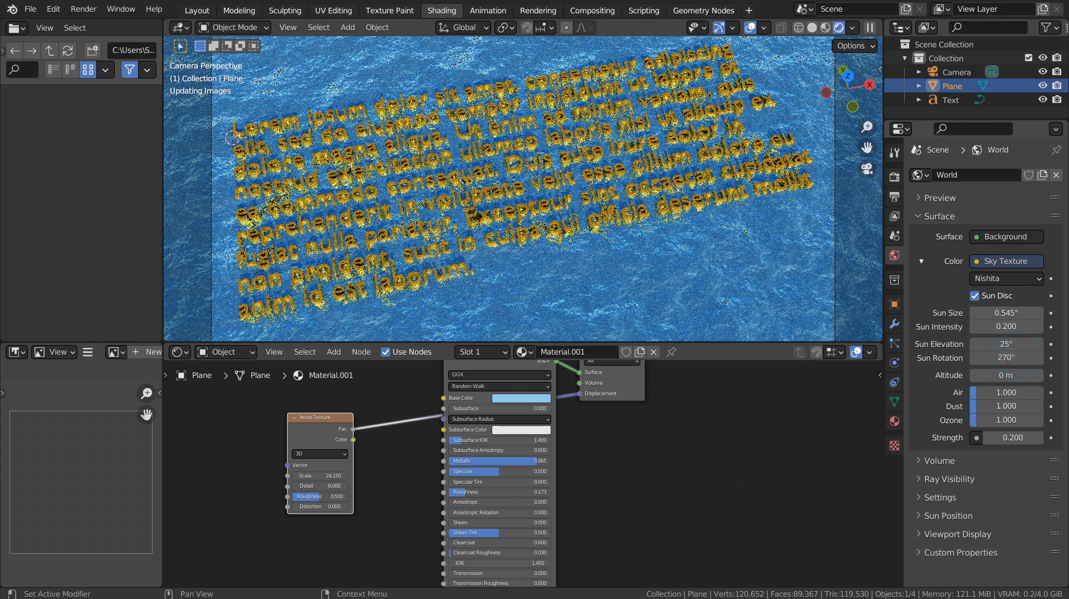
pyautogui.press('Return')
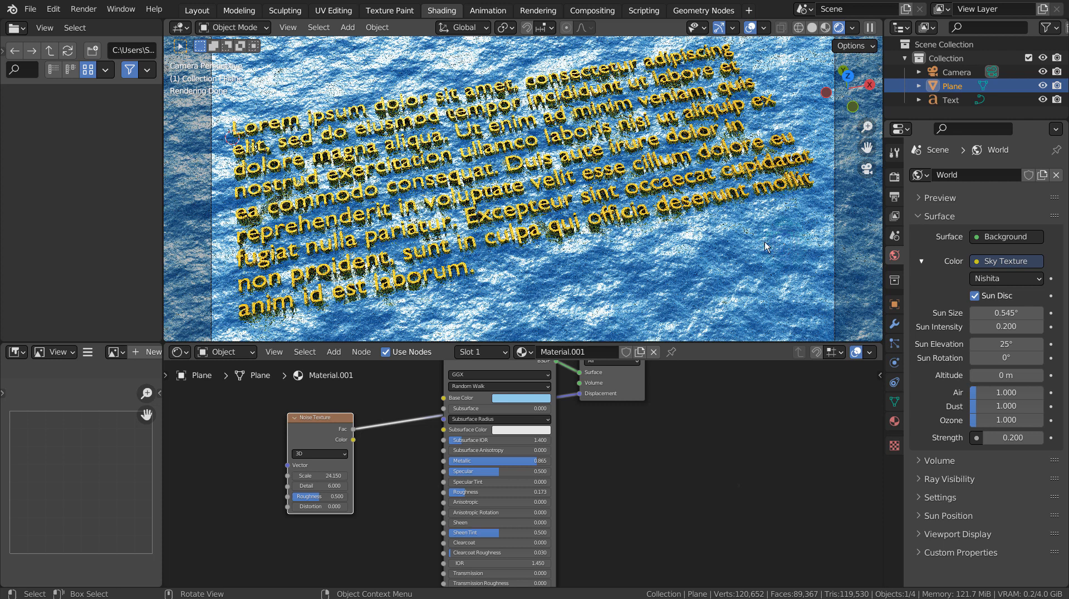
# - Save the file, enable Use Nodes for the compositor's Denoise setup, and return to the Layout workspace
pyautogui.hotkey('ctrl', 's')
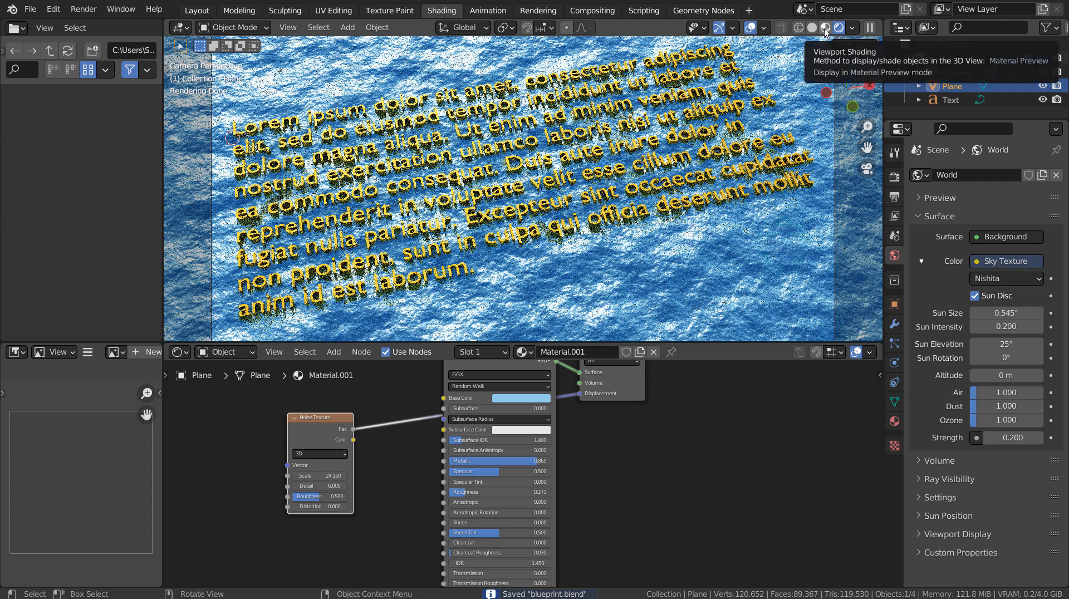
pyautogui.click(591, 10)
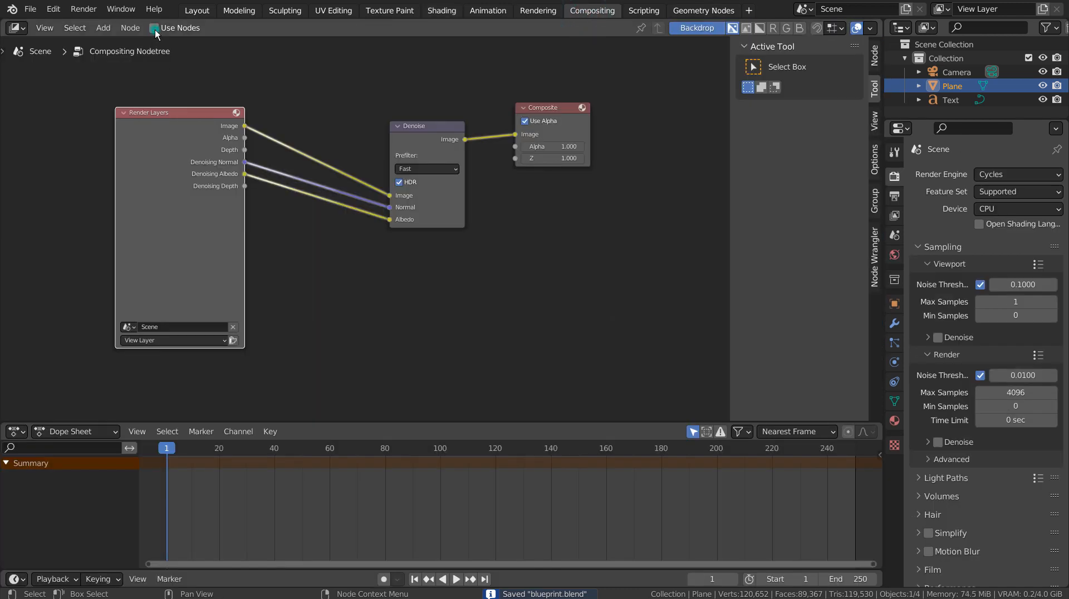
pyautogui.click(197, 11)
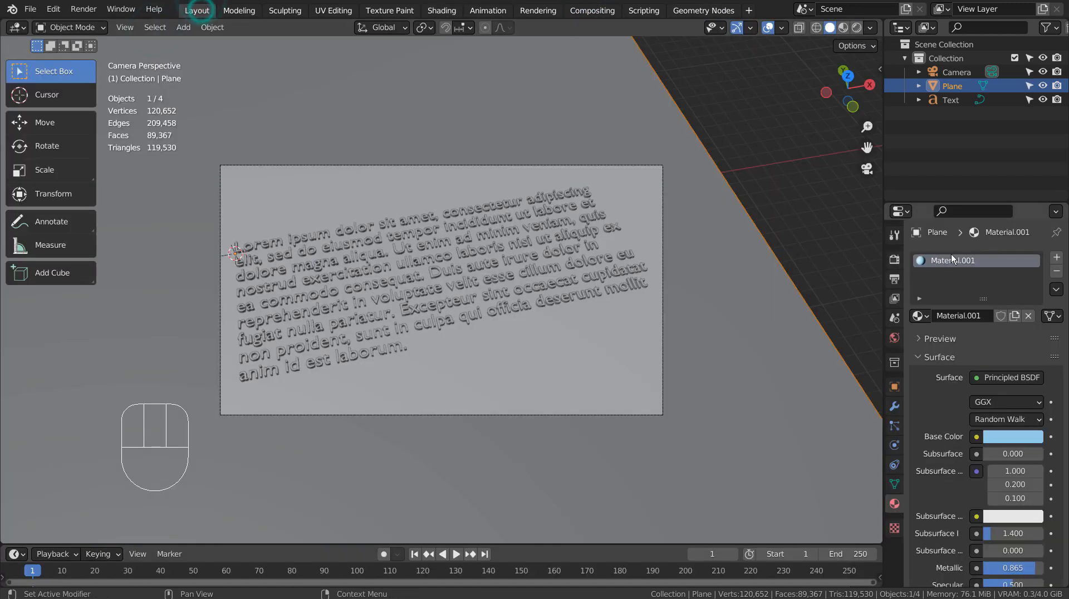
# - Render the image with Cycles at 16 render samples, with both the viewport and render Noise Threshold disabled
pyautogui.click(894, 260)
pyautogui.click(980, 365)
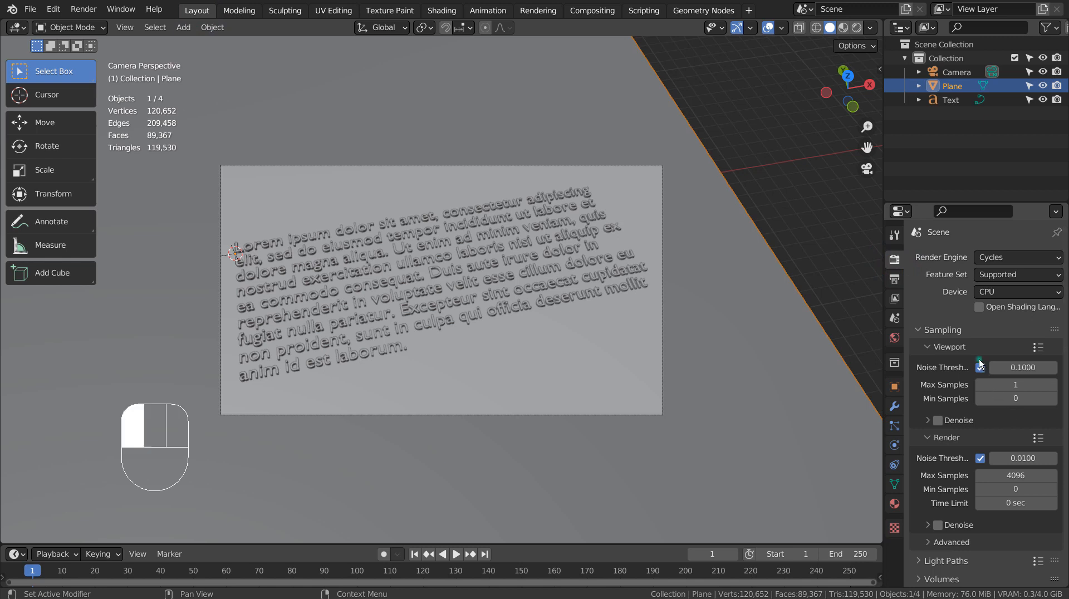
pyautogui.click(980, 444)
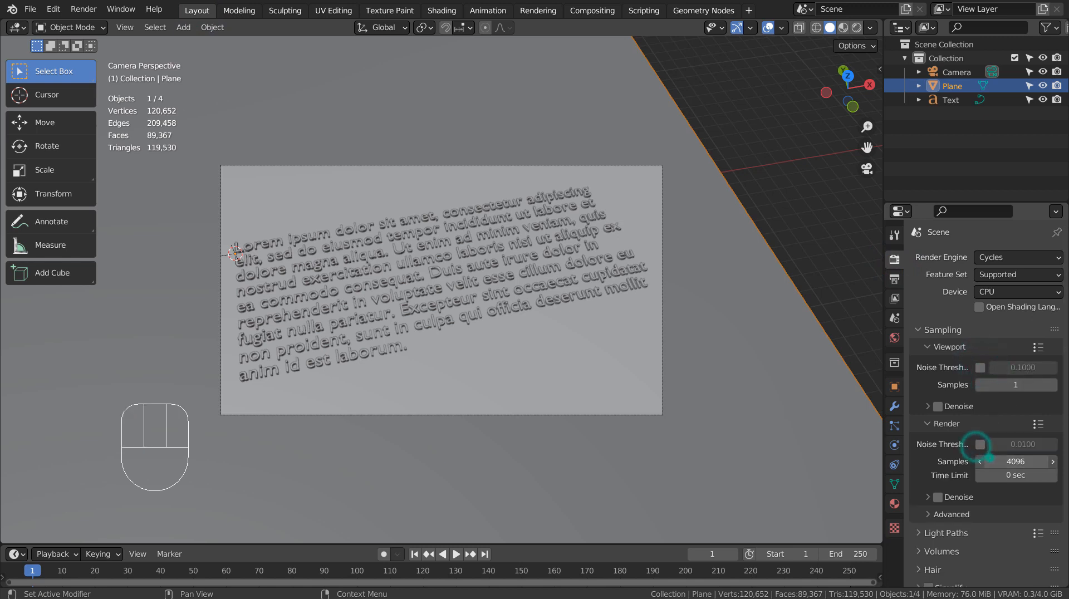
pyautogui.moveTo(989, 460); pyautogui.dragTo(946, 461)
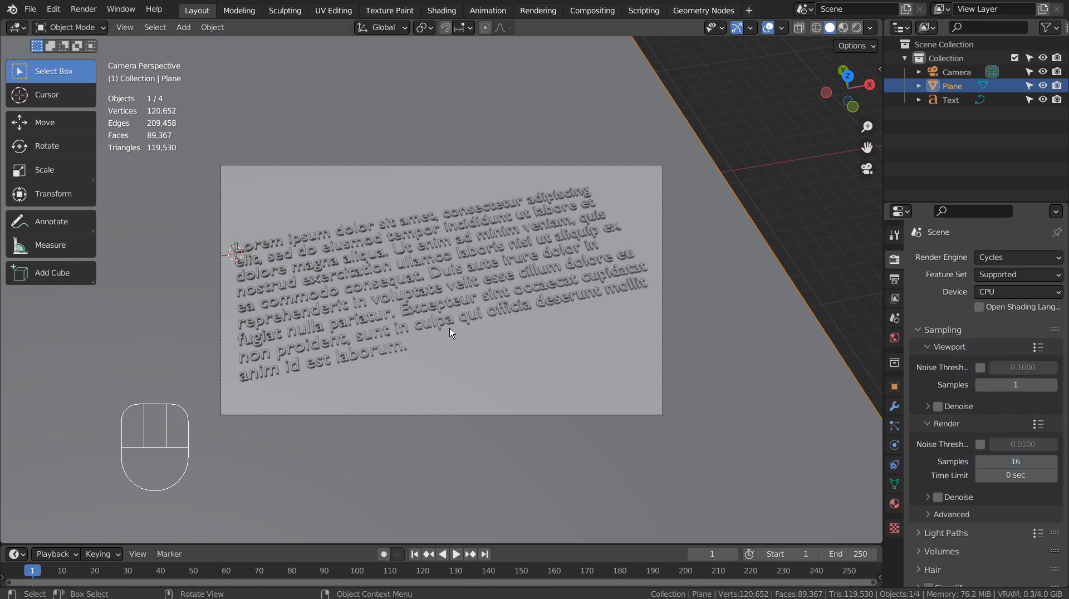
pyautogui.press('F12')
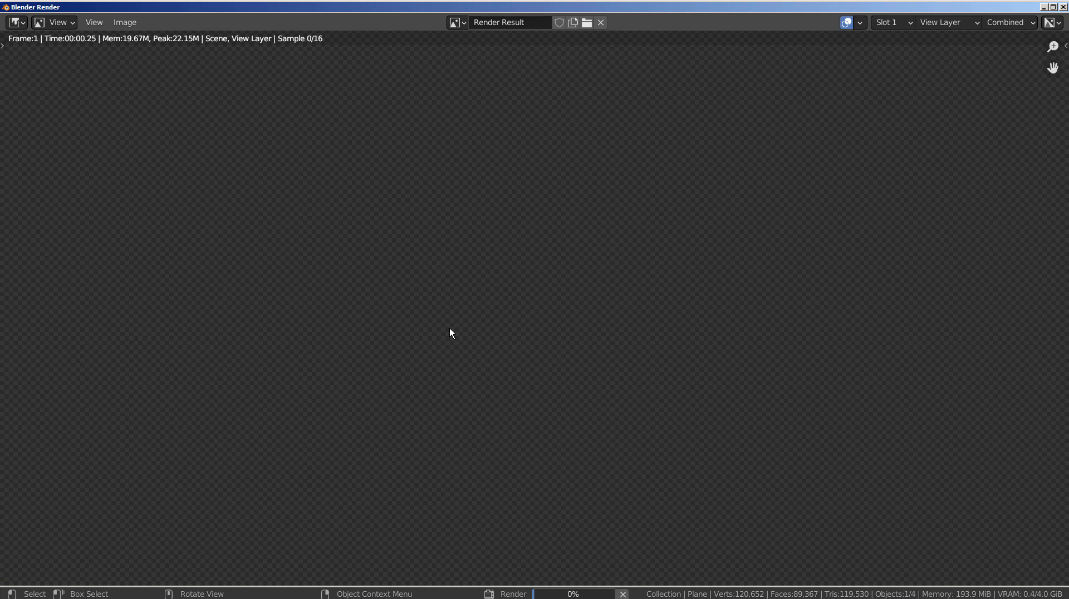